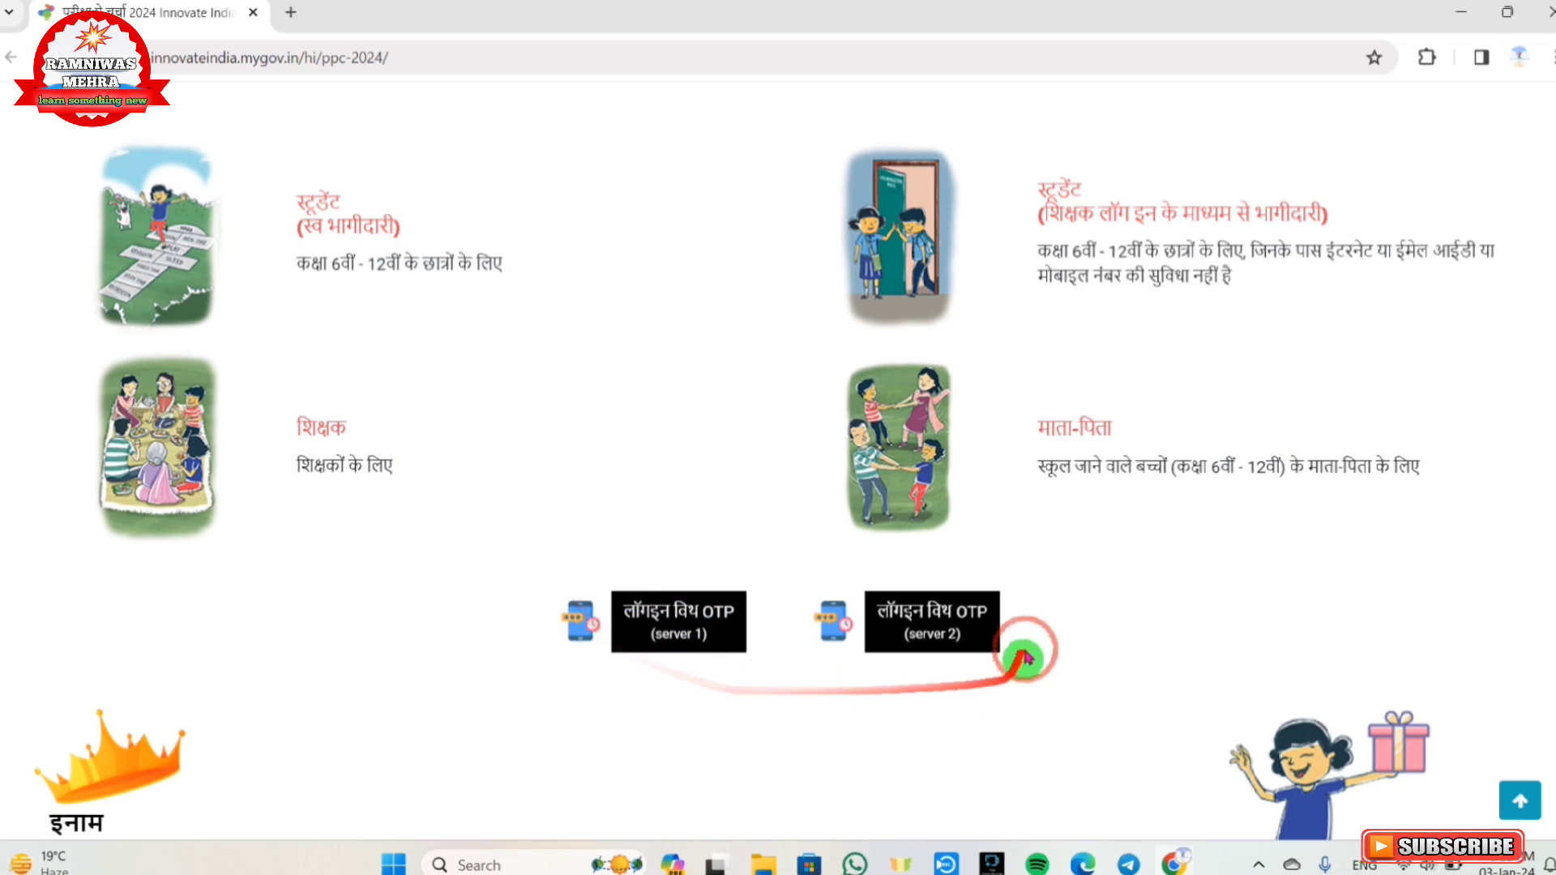
# Step: Log in with OTP through server 1, submitting the full name, the mobile number and the one-time password
pyautogui.click(655, 646)
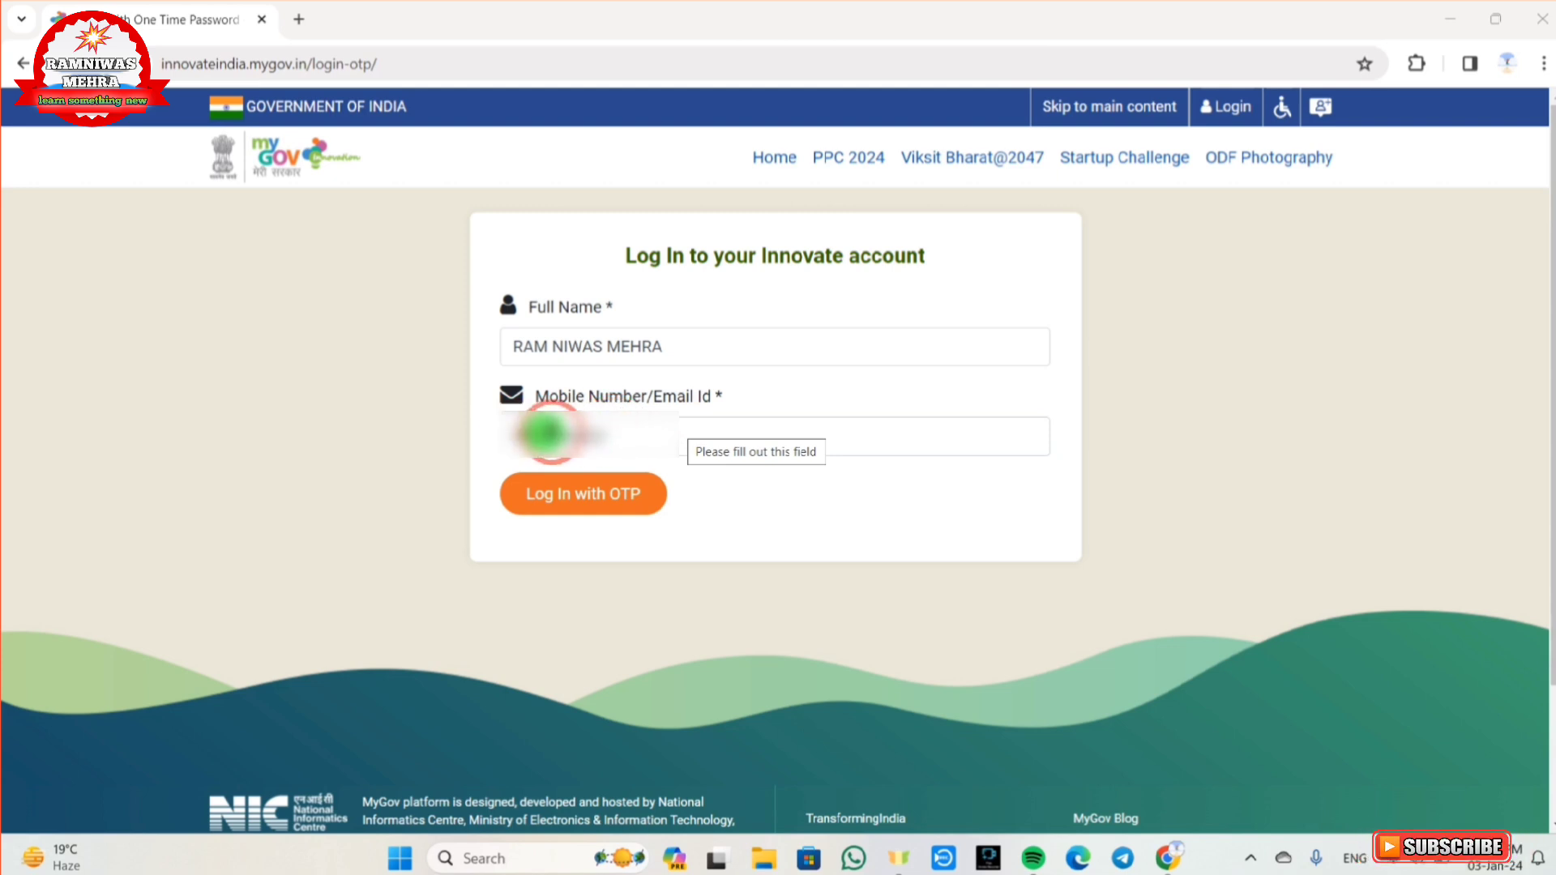
pyautogui.click(585, 499)
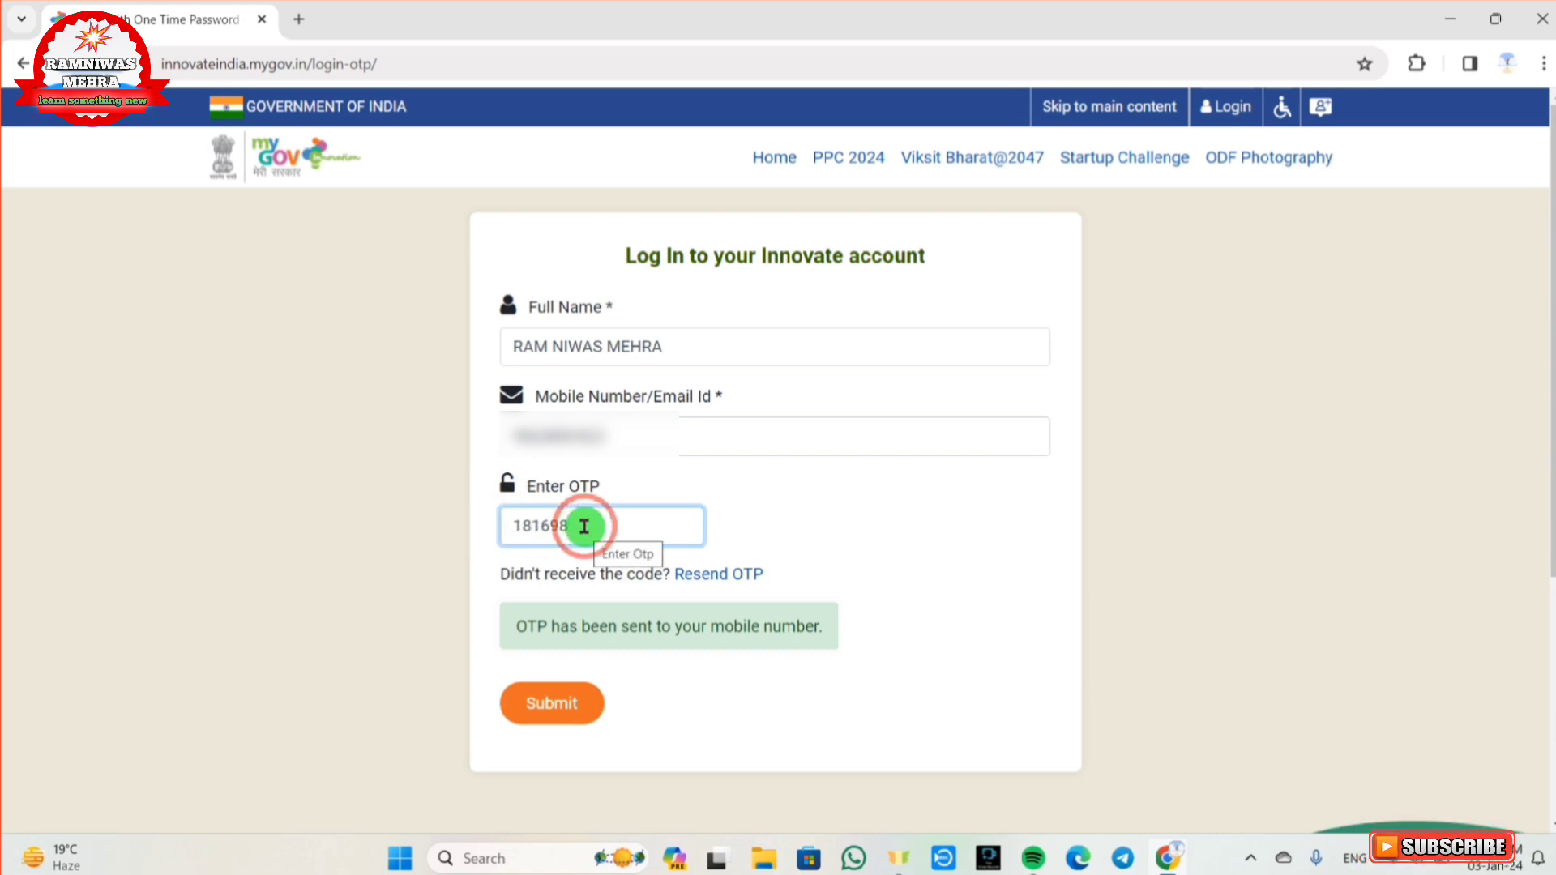
pyautogui.click(549, 720)
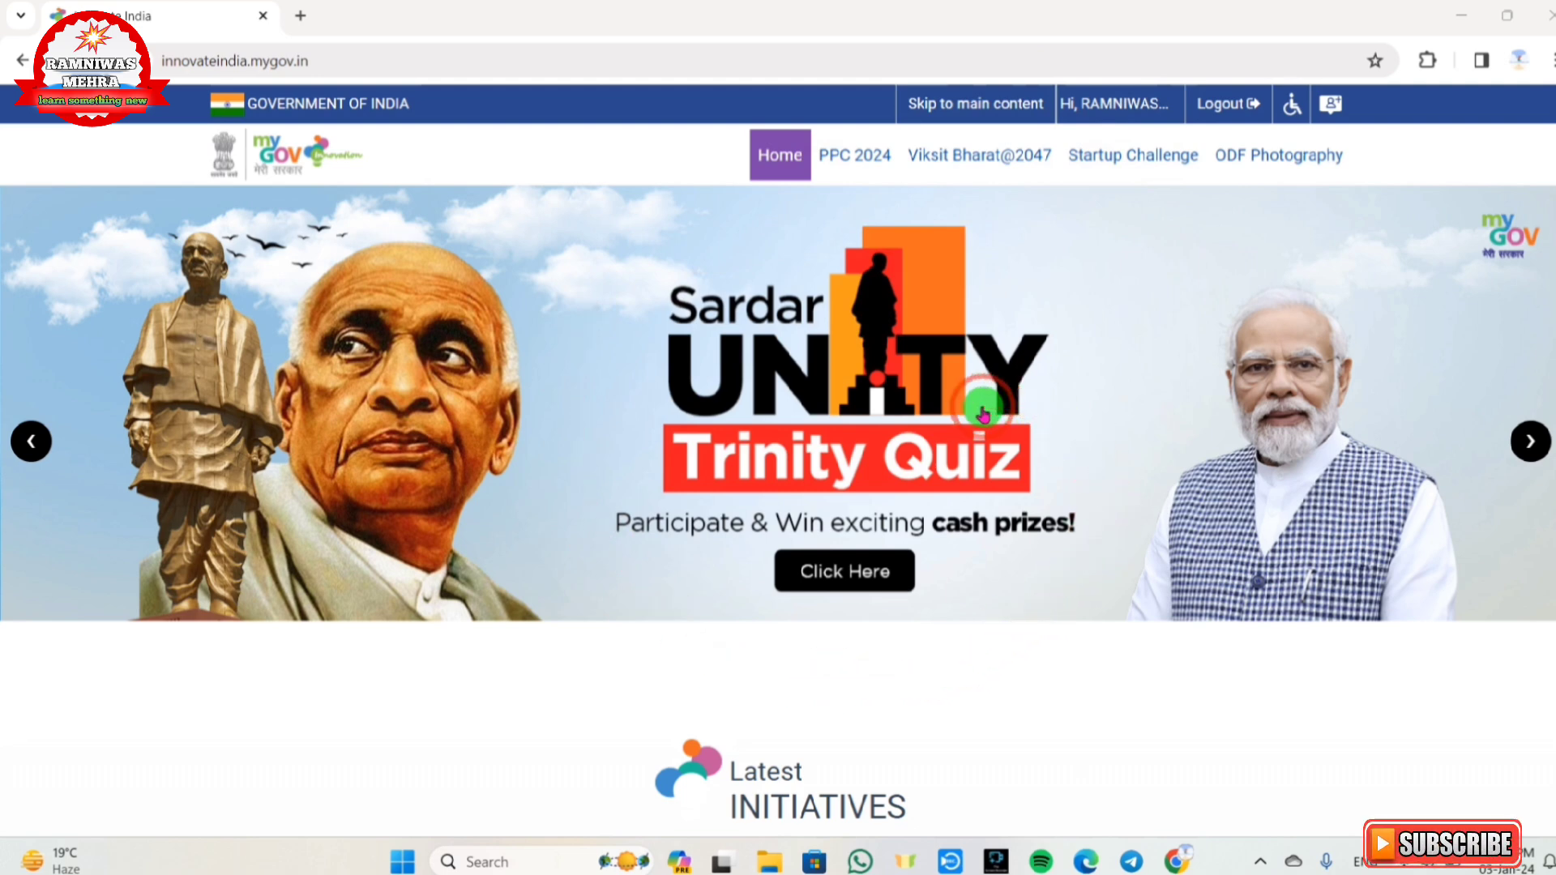
# Step: Browse the home page banners and open the Pariksha Pe Charcha 2024 page
pyautogui.click(1527, 444)
pyautogui.click(1527, 445)
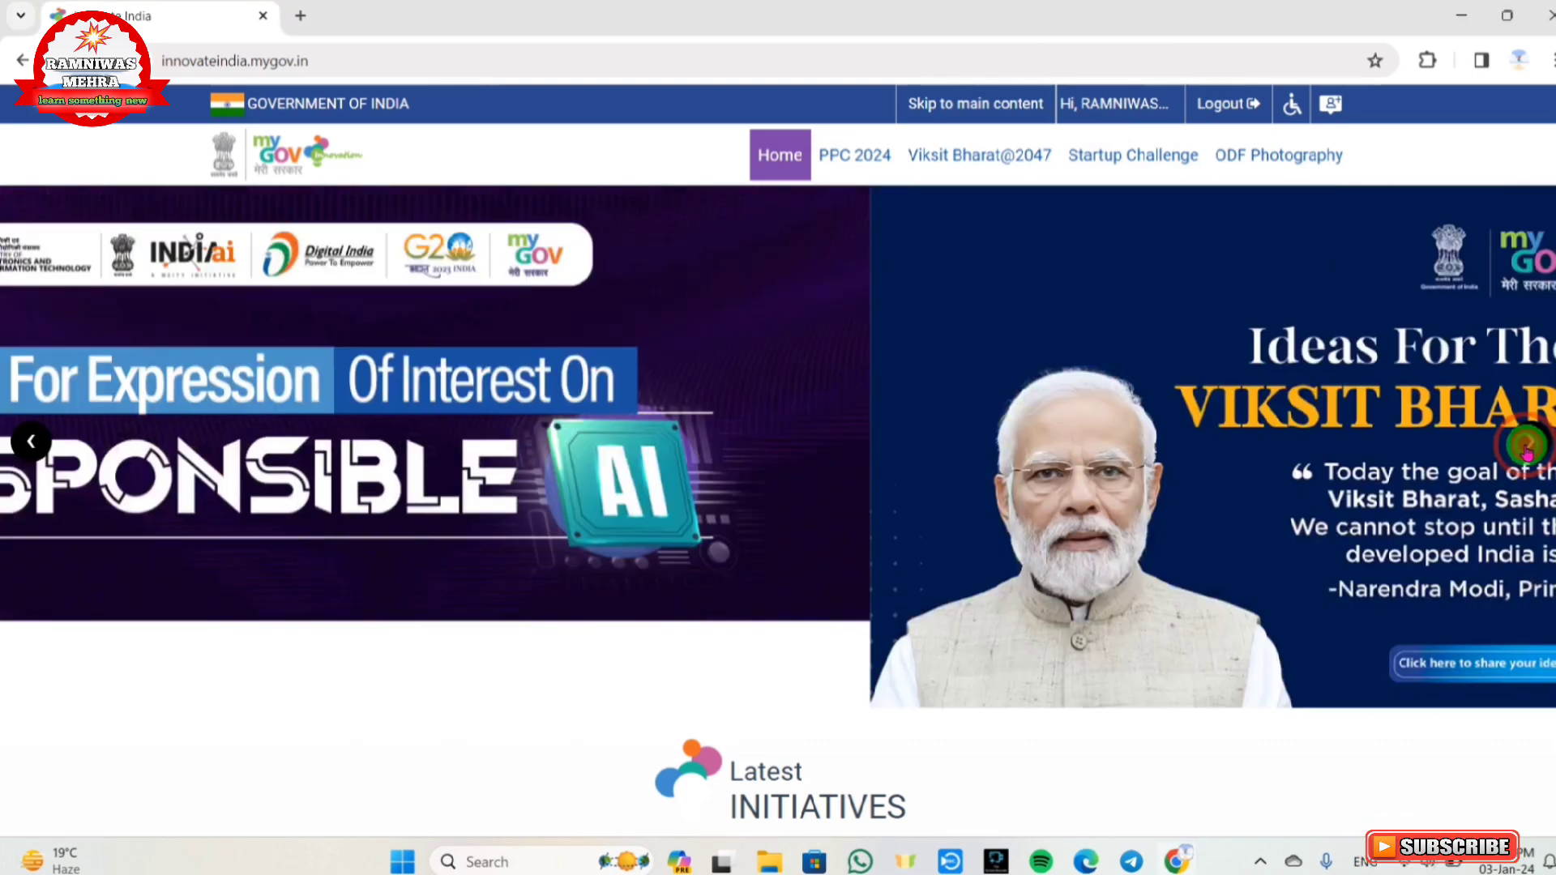
pyautogui.click(1527, 446)
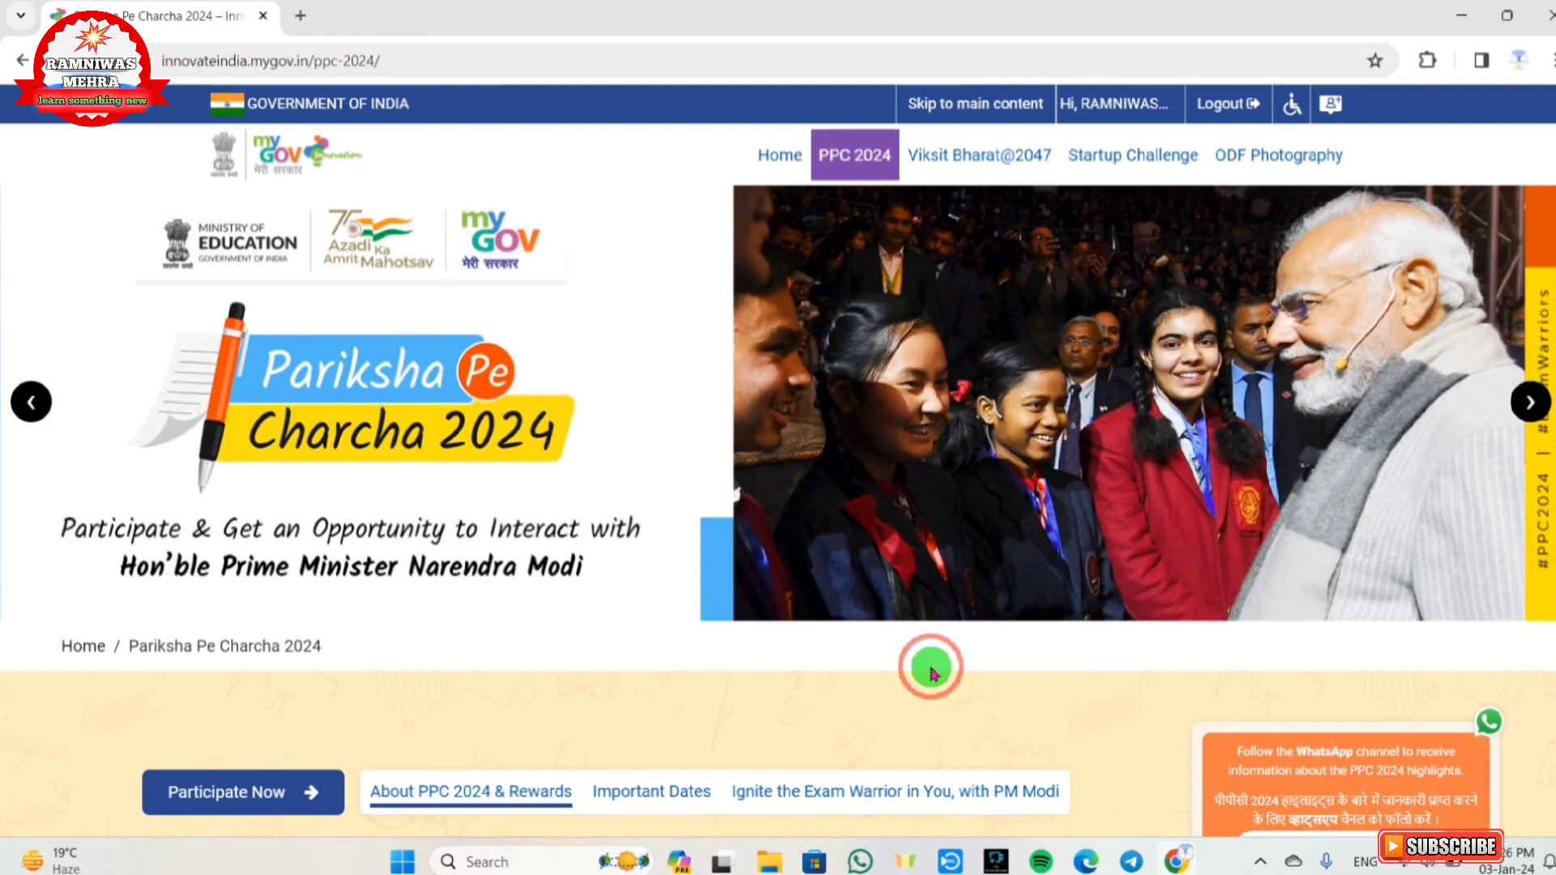
# Step: Open the Teacher participation form from the Participate As section of the contest page
pyautogui.scroll(-3, 935, 669)
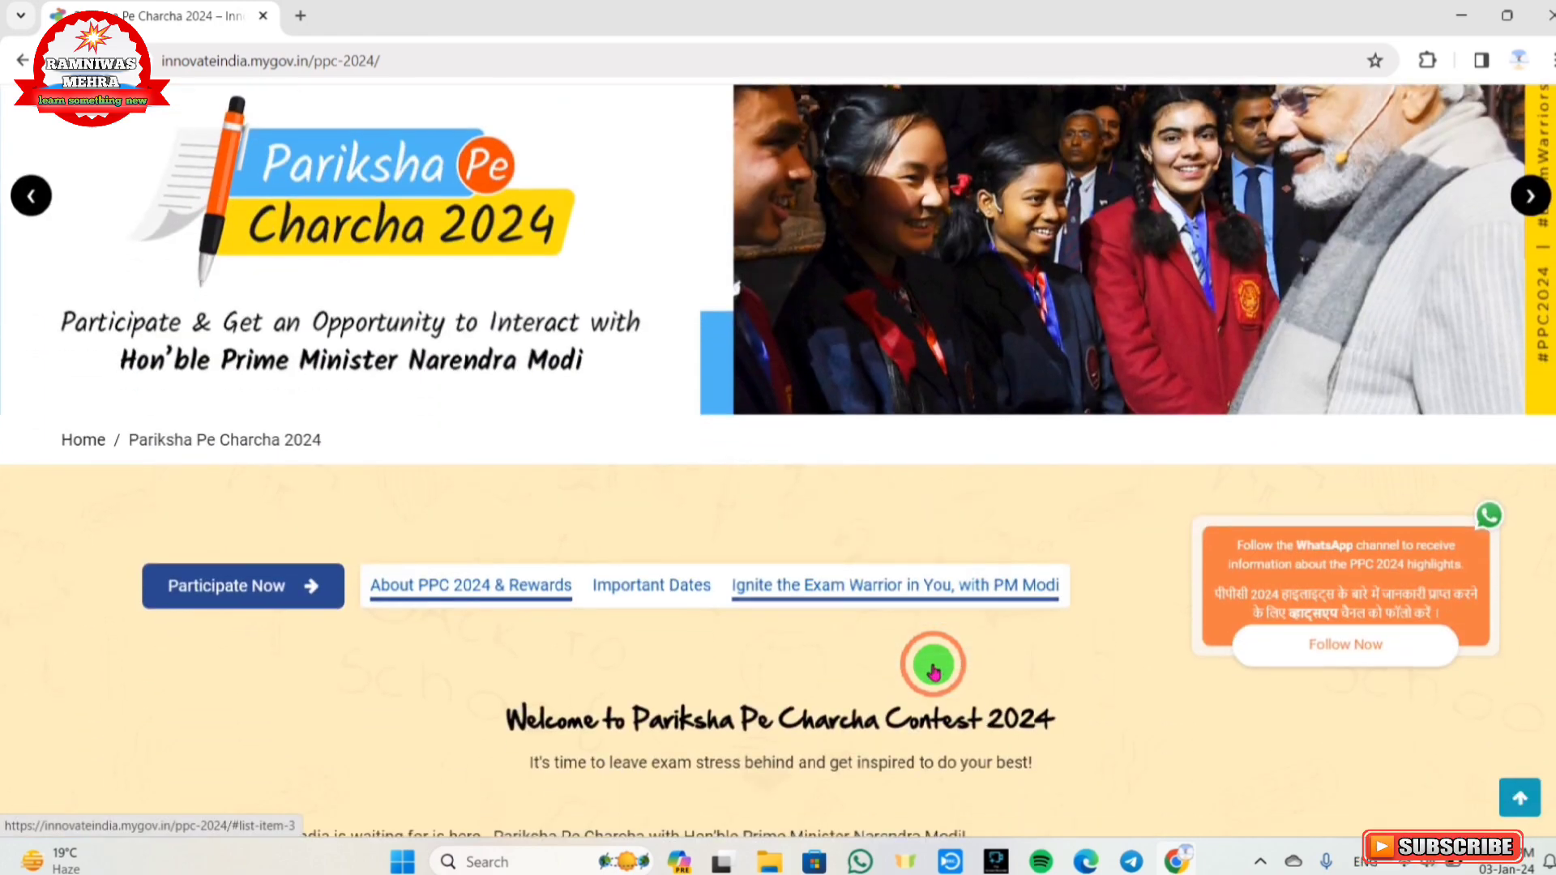
pyautogui.scroll(-5, 934, 669)
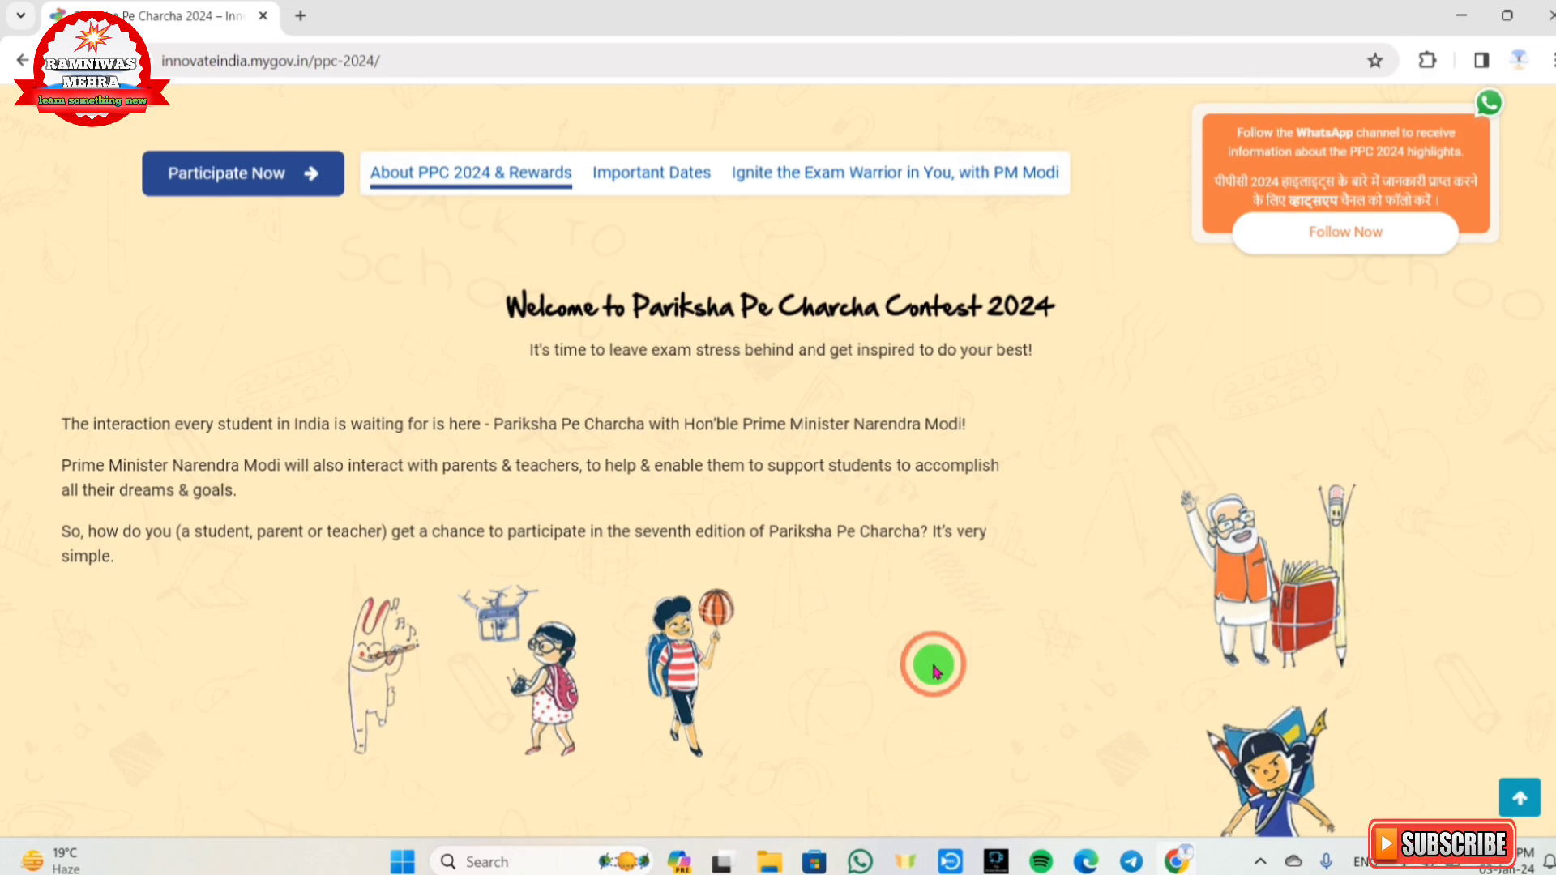
pyautogui.scroll(-6, 935, 669)
pyautogui.scroll(-8, 933, 664)
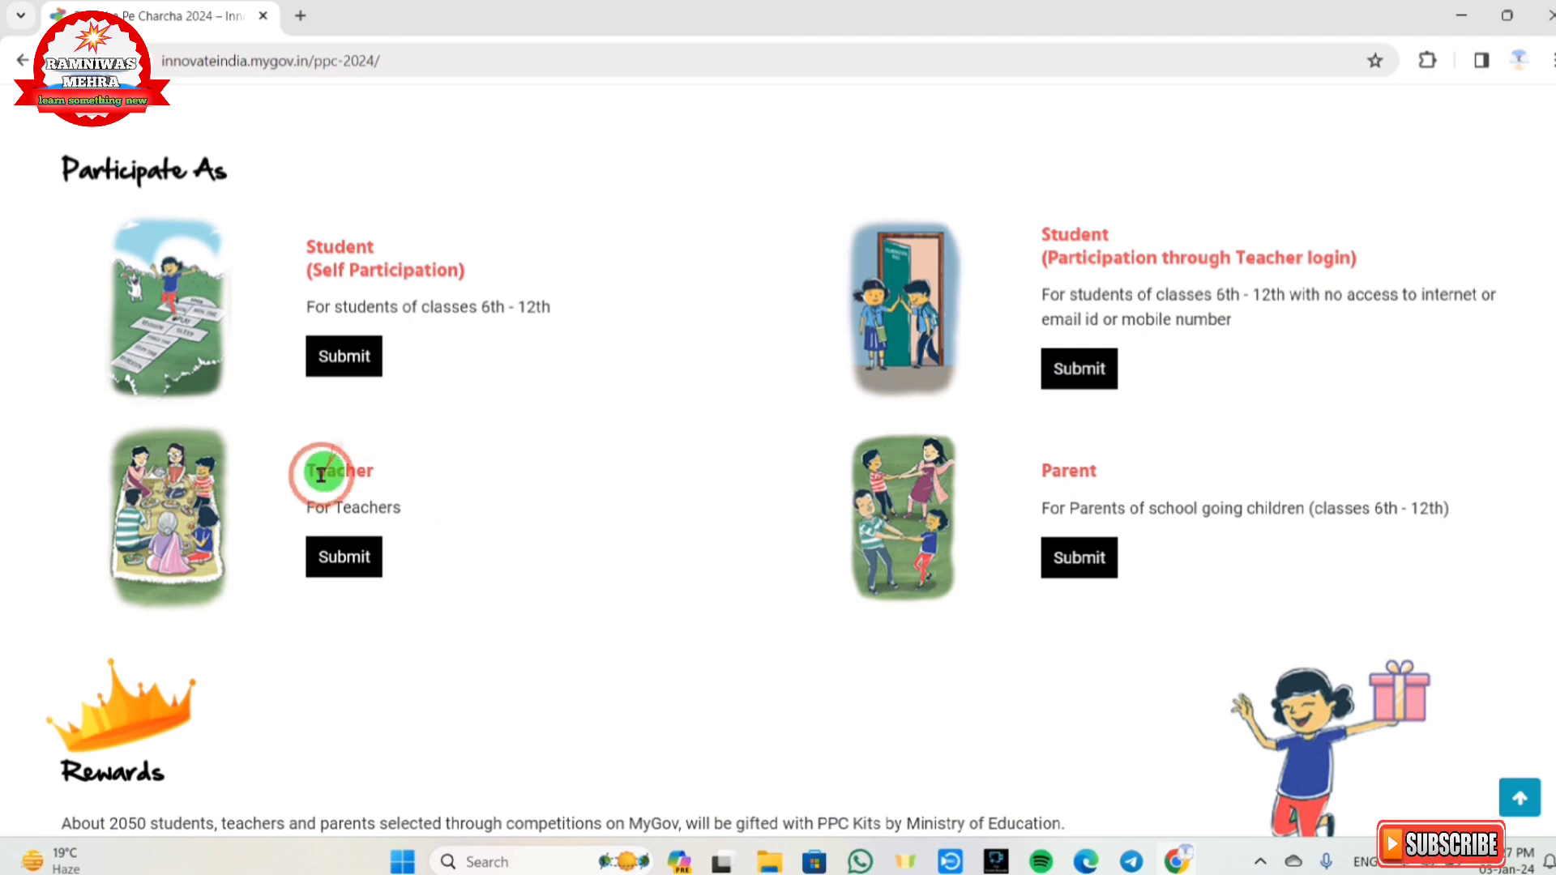
pyautogui.click(349, 571)
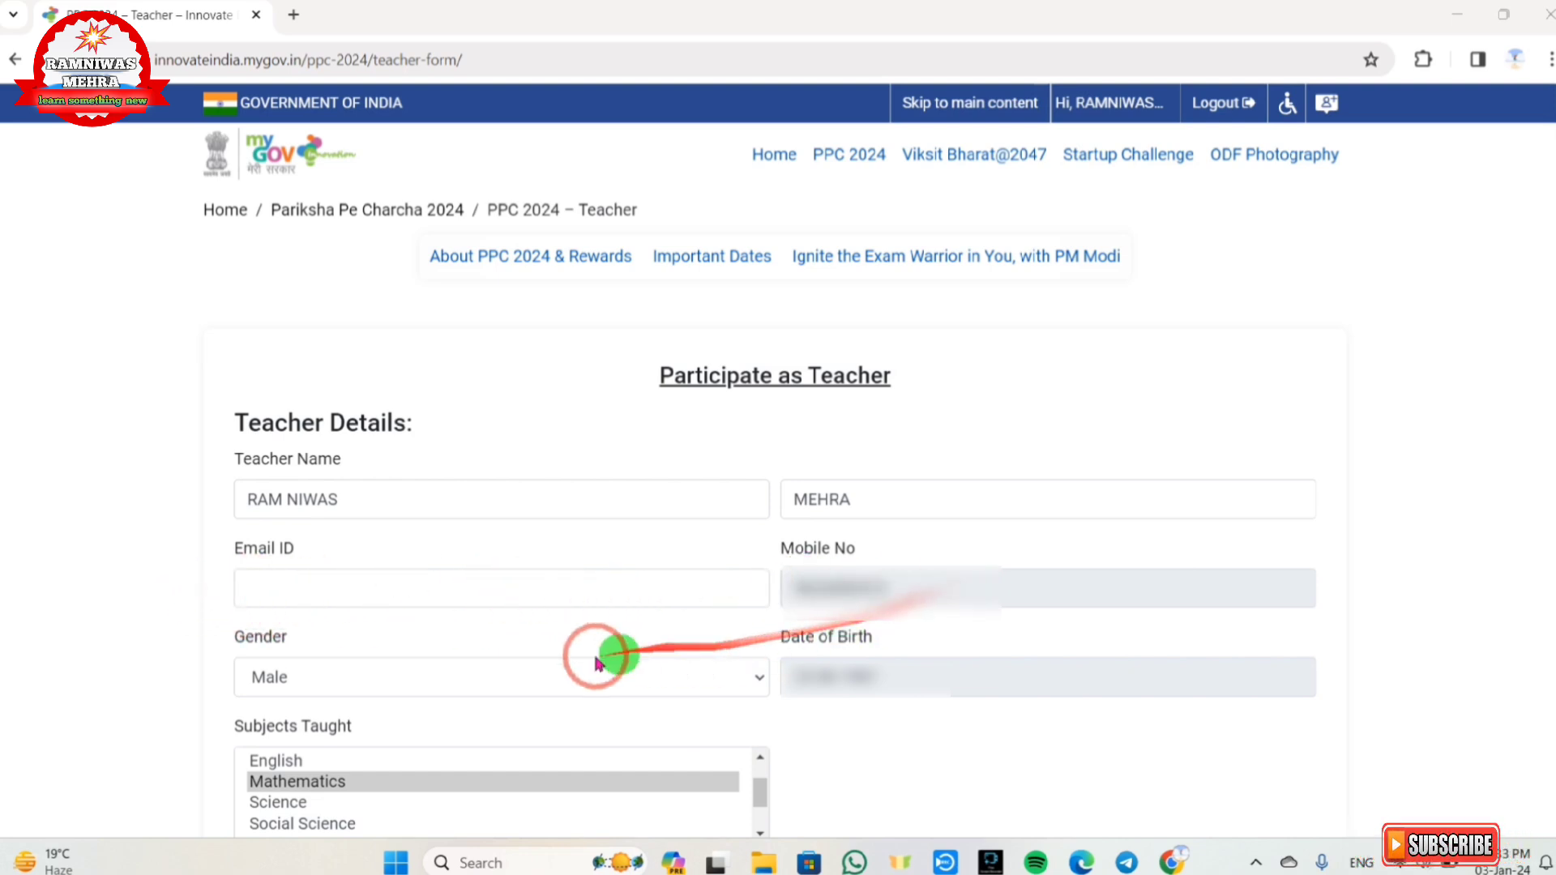
# Step: Complete the teacher details with gender Male, the date of birth and Mathematics as the subject taught
pyautogui.click(389, 683)
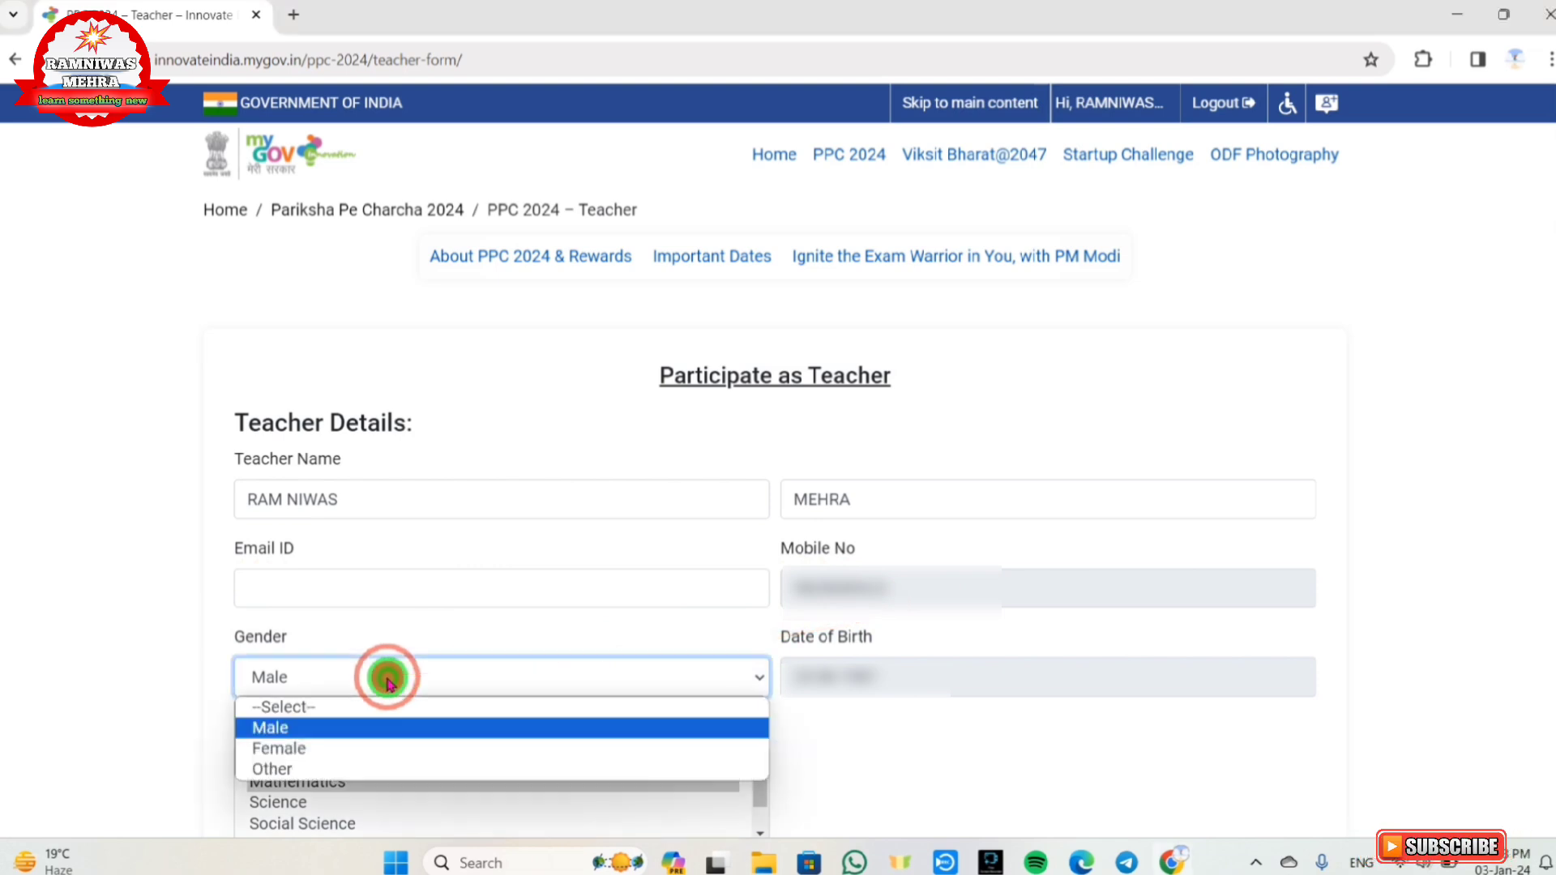
pyautogui.click(384, 727)
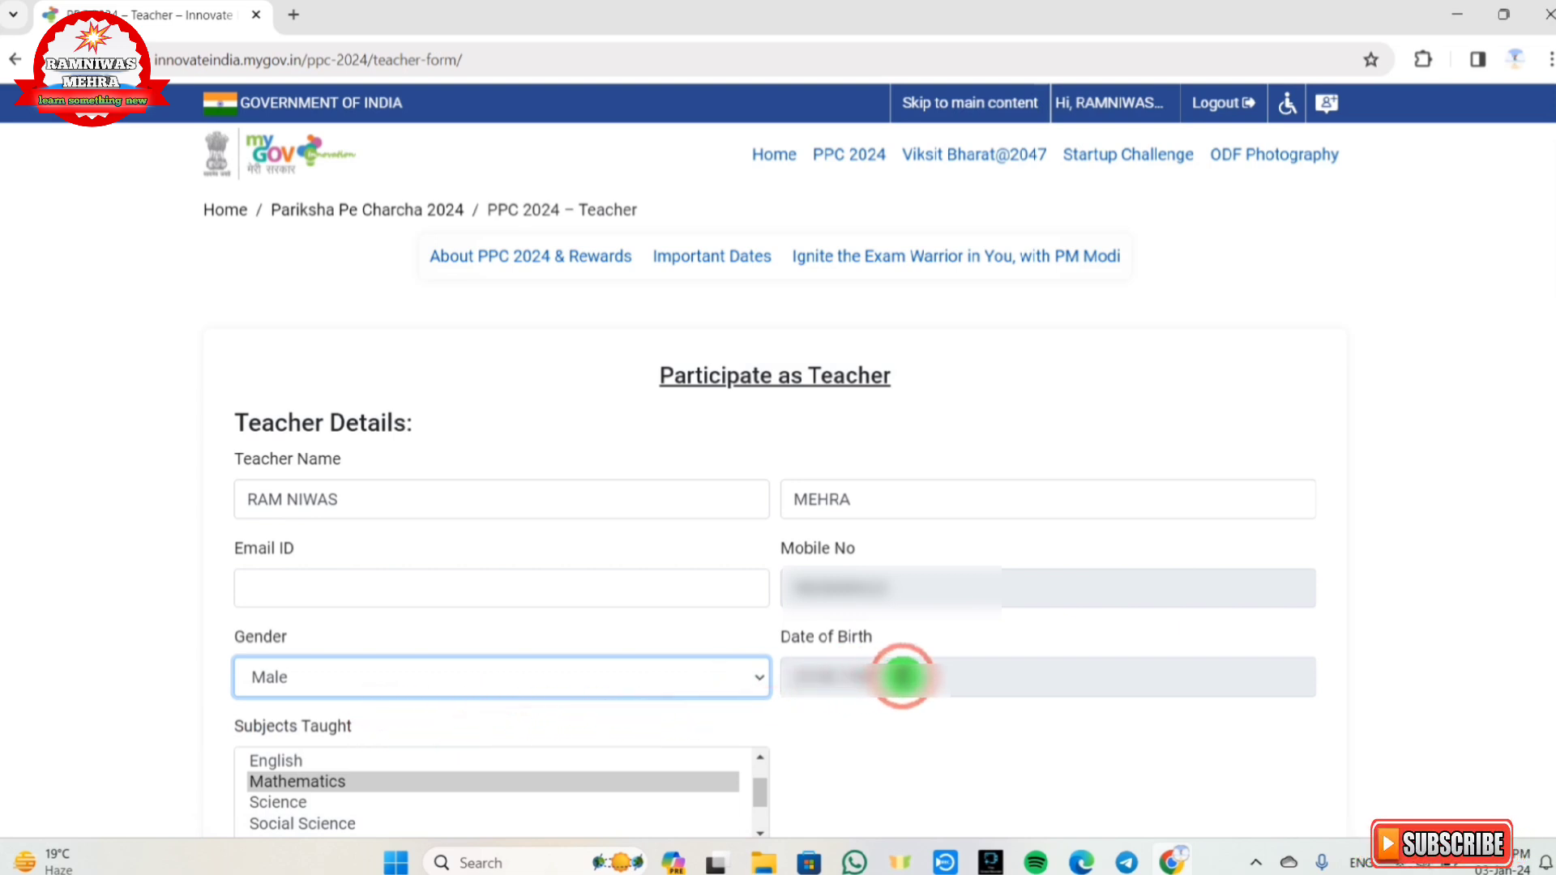
pyautogui.click(902, 677)
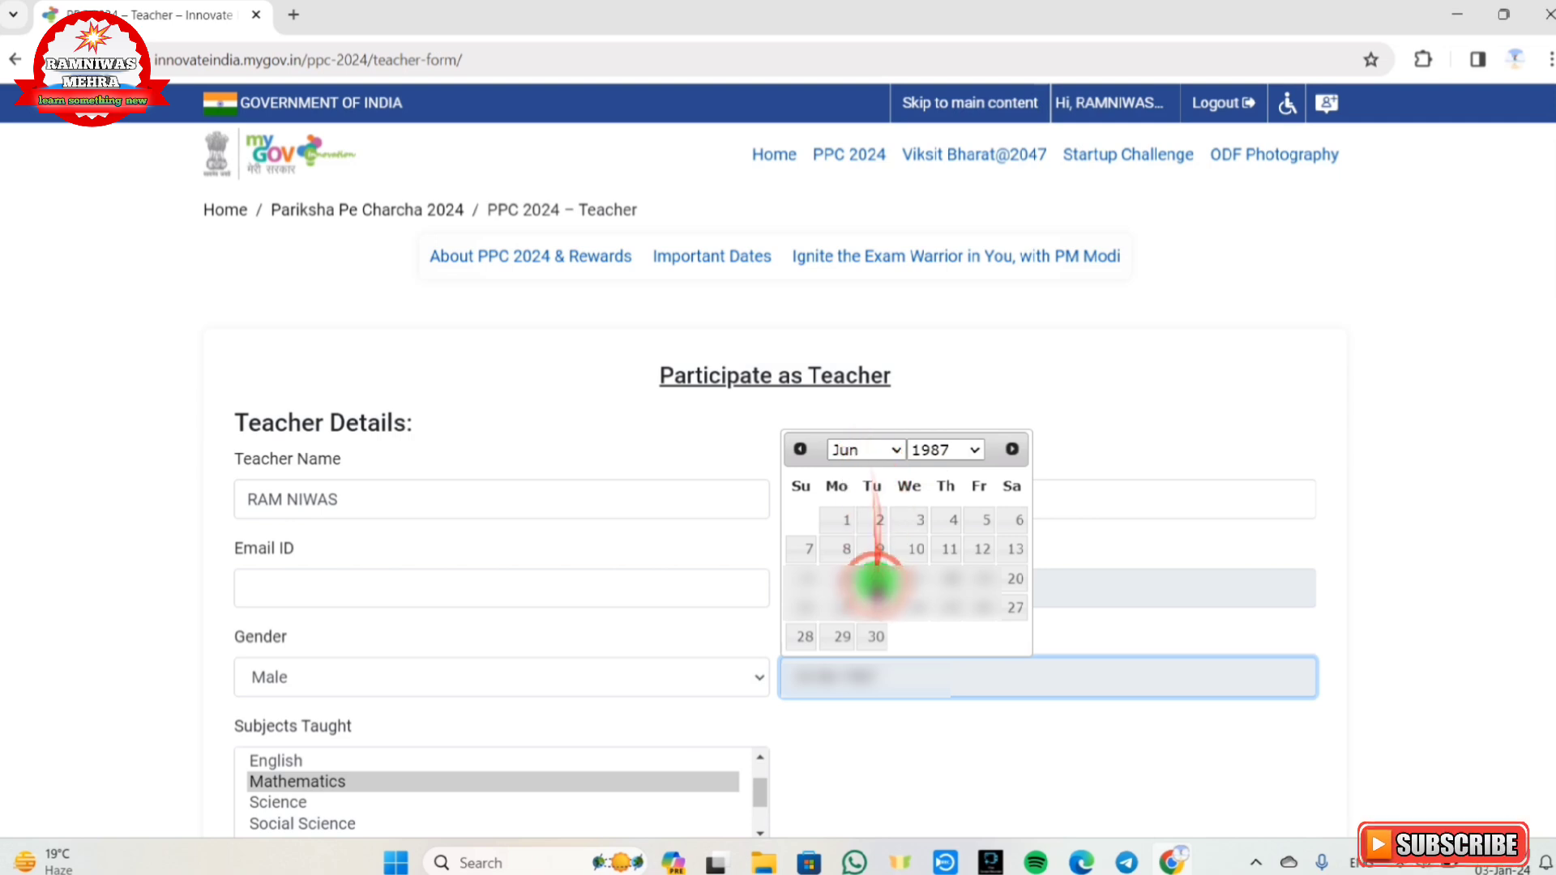
pyautogui.click(873, 607)
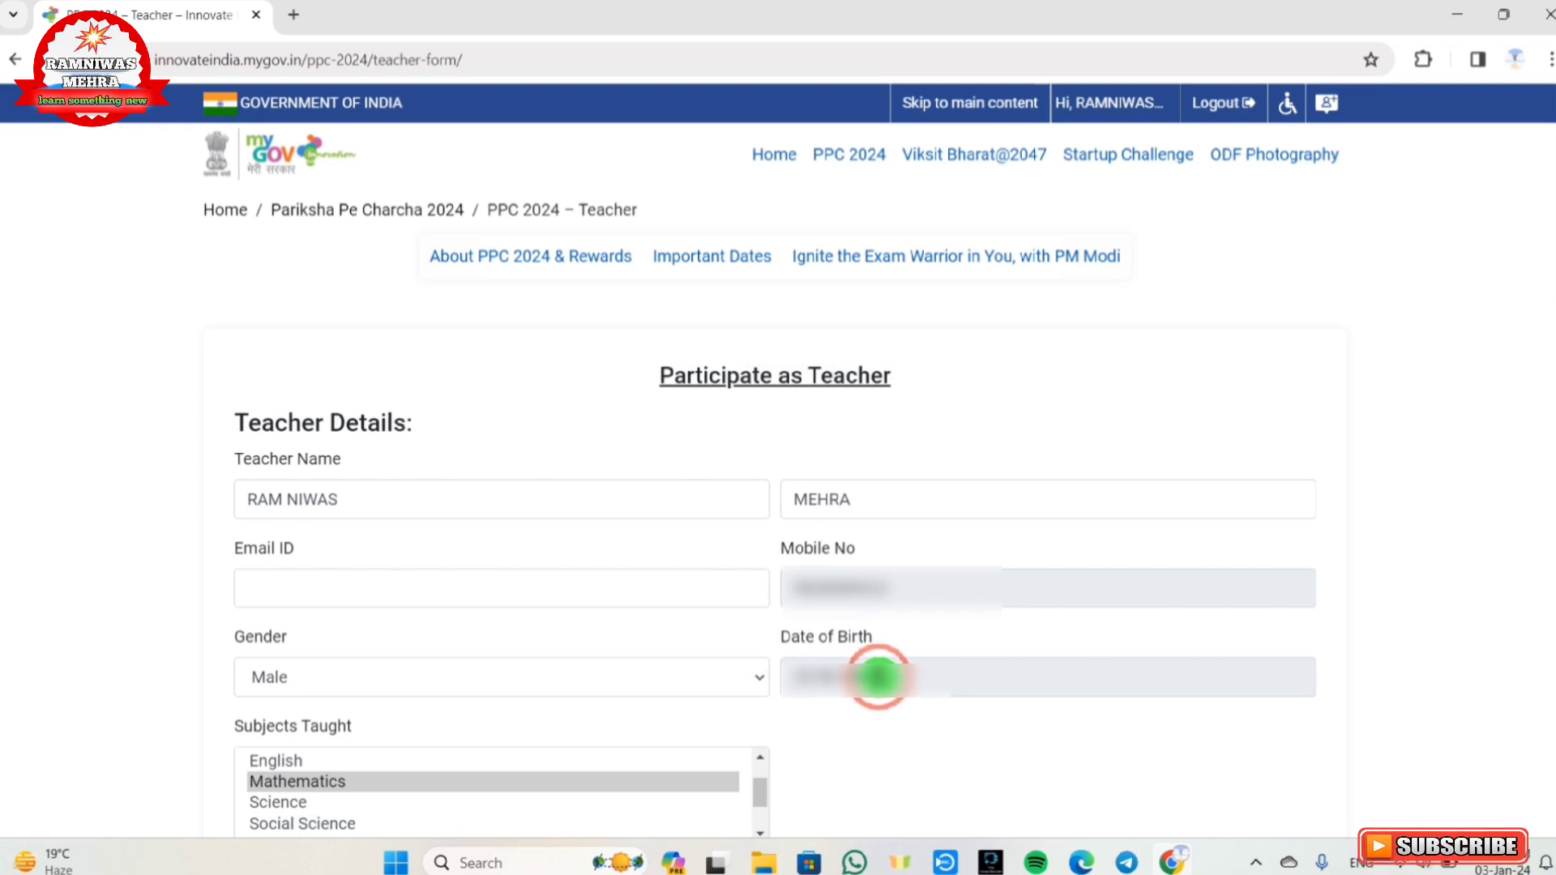
pyautogui.scroll(-7, 878, 676)
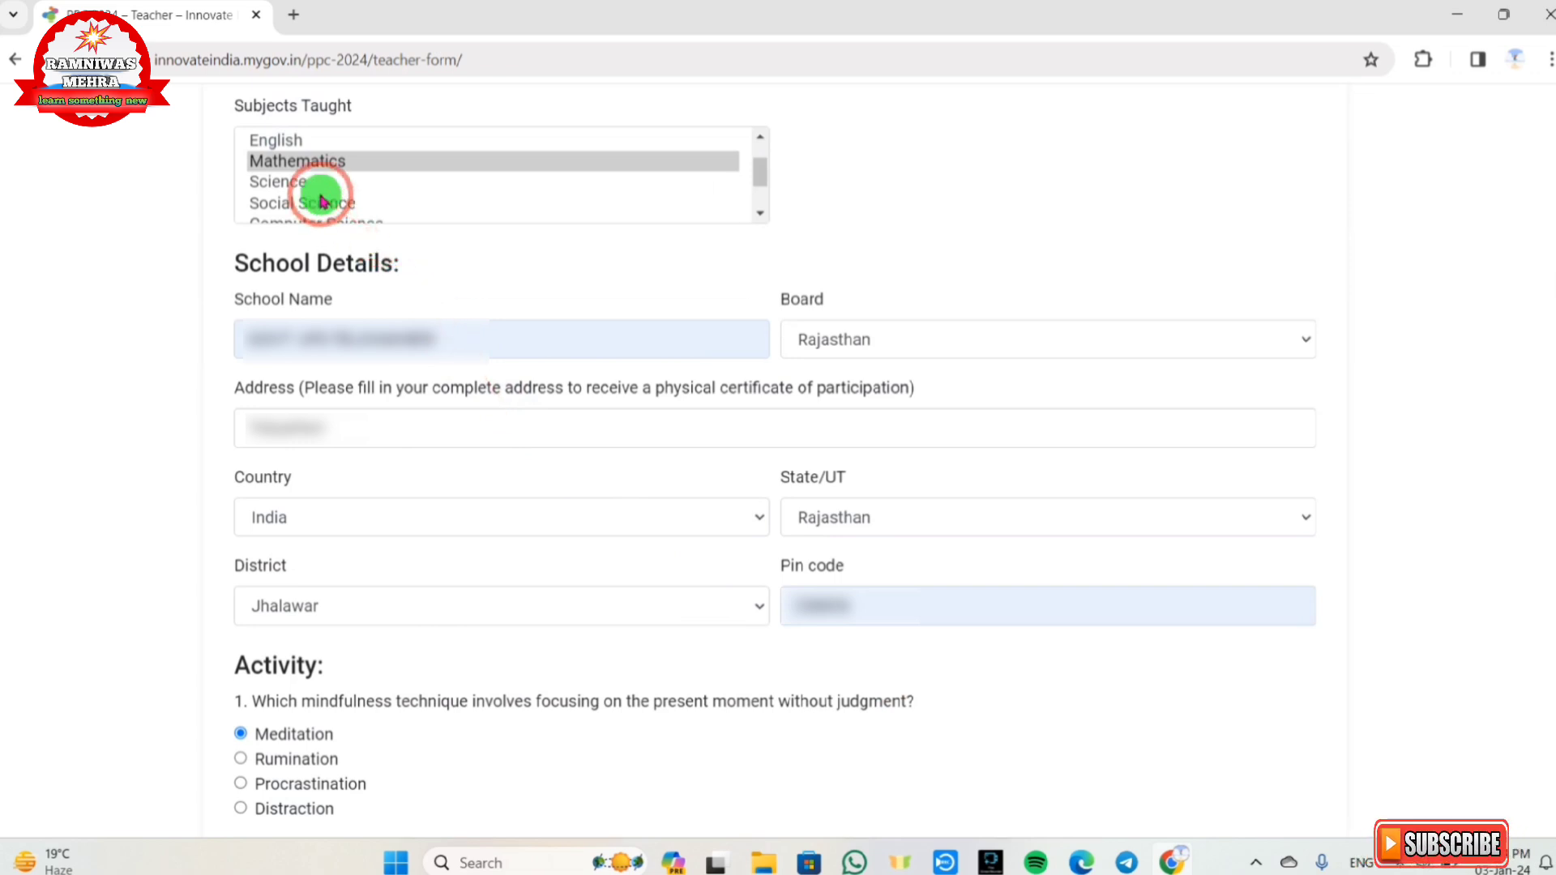
pyautogui.click(319, 160)
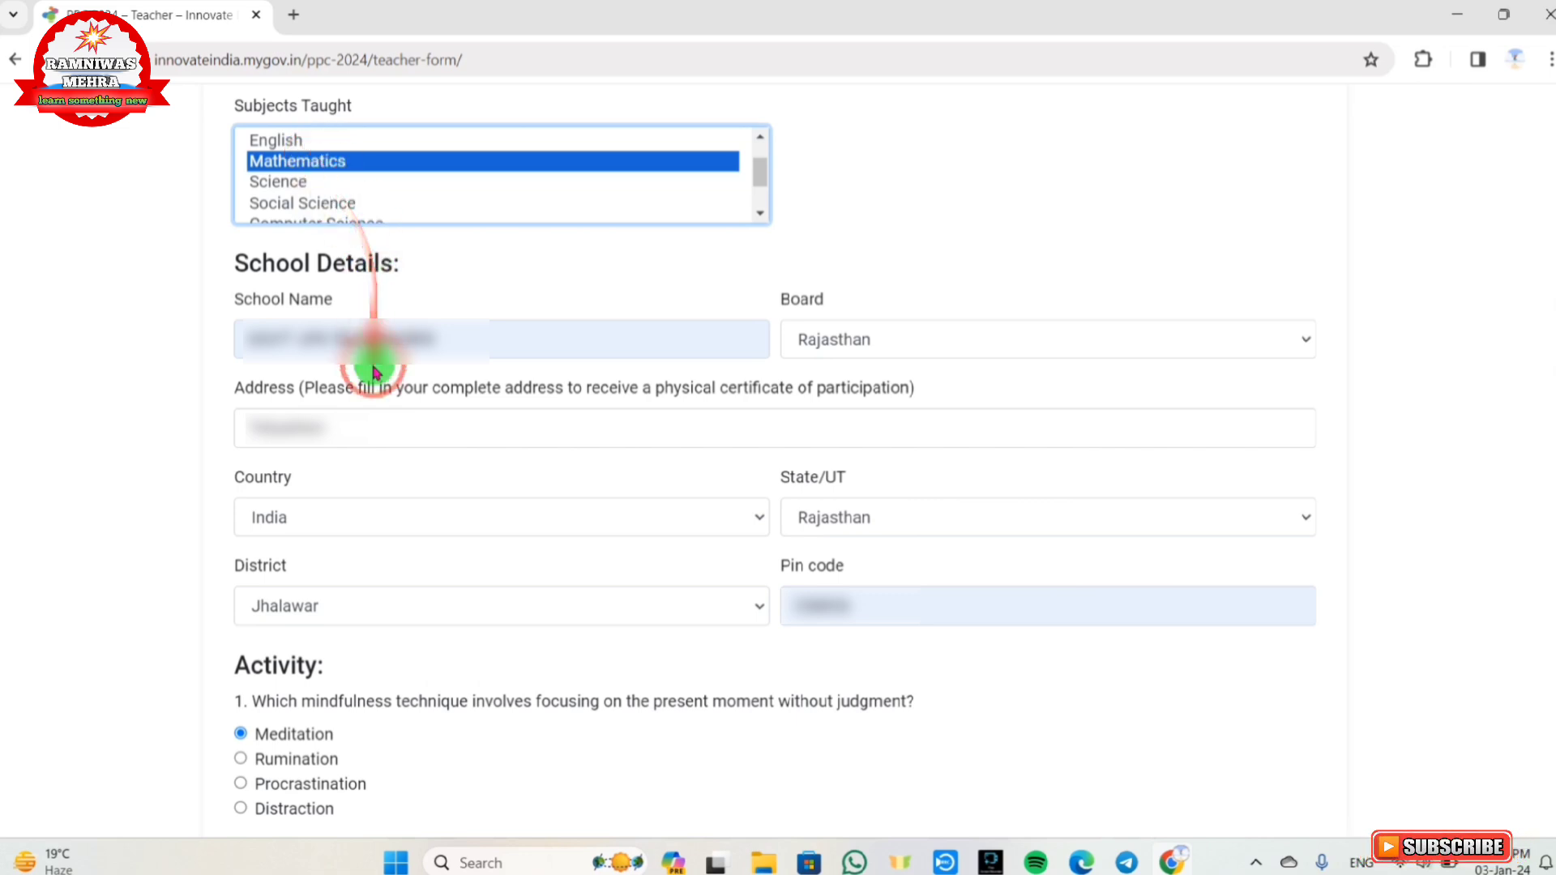
# Step: Review the school name in the school details and set the board to Rajasthan
pyautogui.click(241, 331)
pyautogui.moveTo(241, 332); pyautogui.dragTo(909, 347)
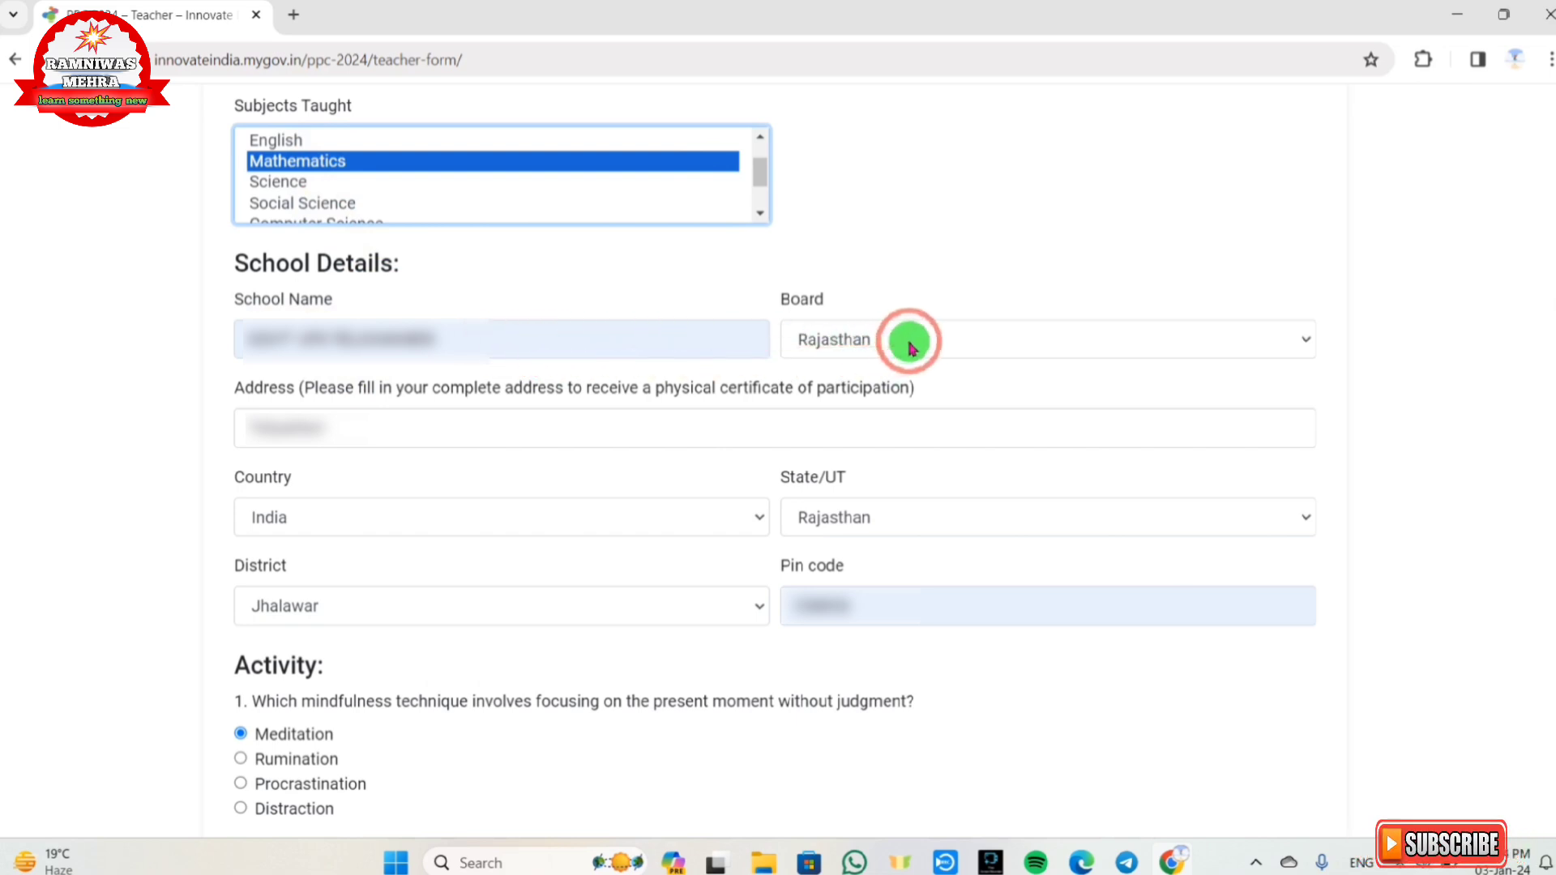
pyautogui.click(909, 347)
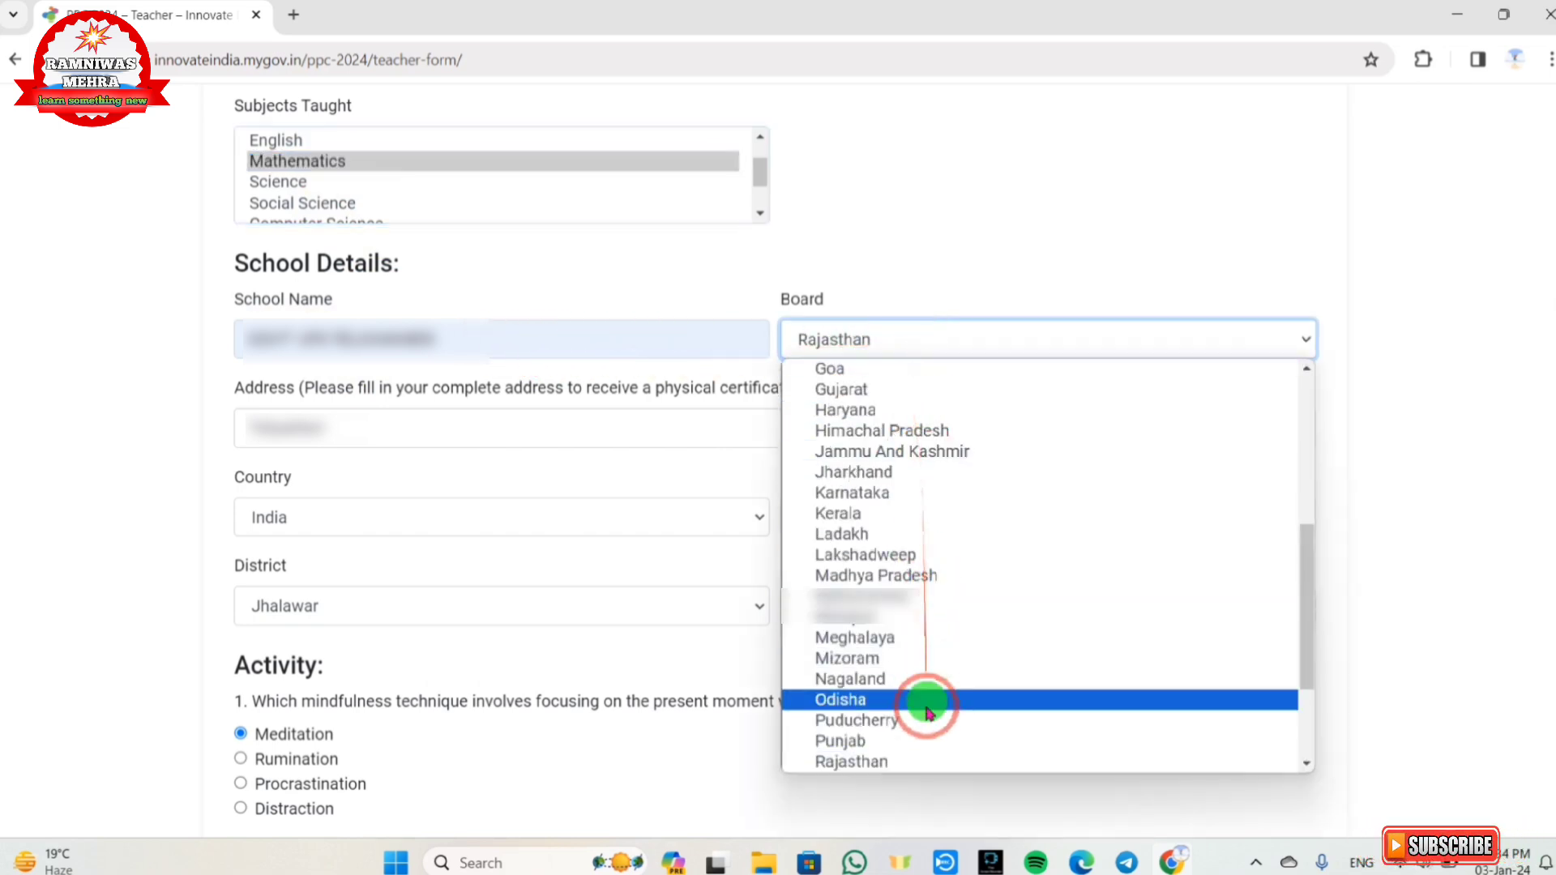
pyautogui.click(909, 766)
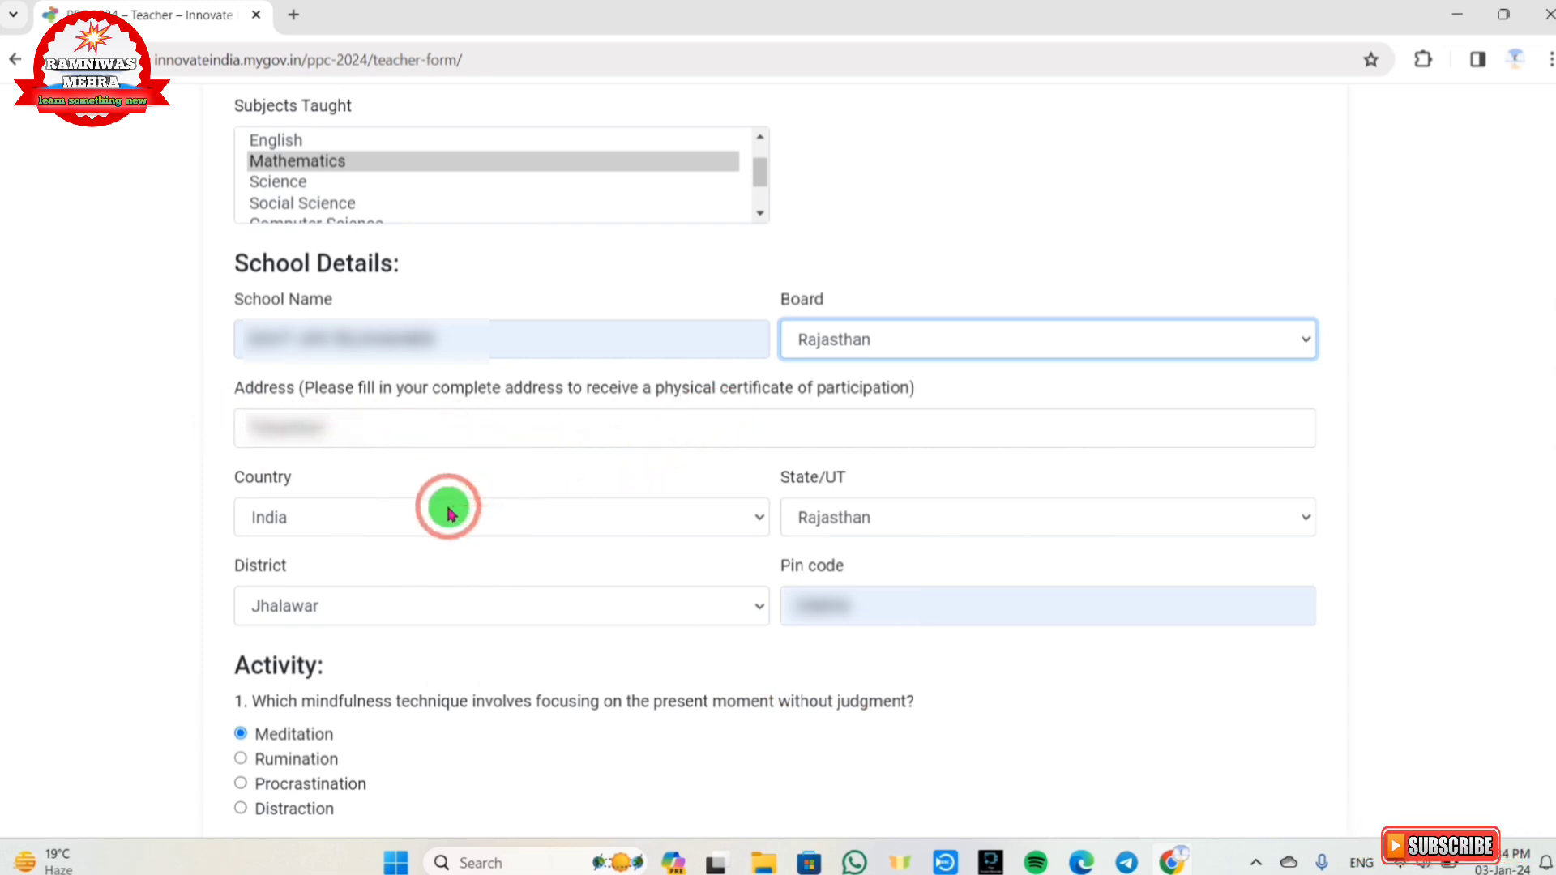
# Step: Set the school's location to country India, state Rajasthan and district Jhalawar
pyautogui.click(312, 523)
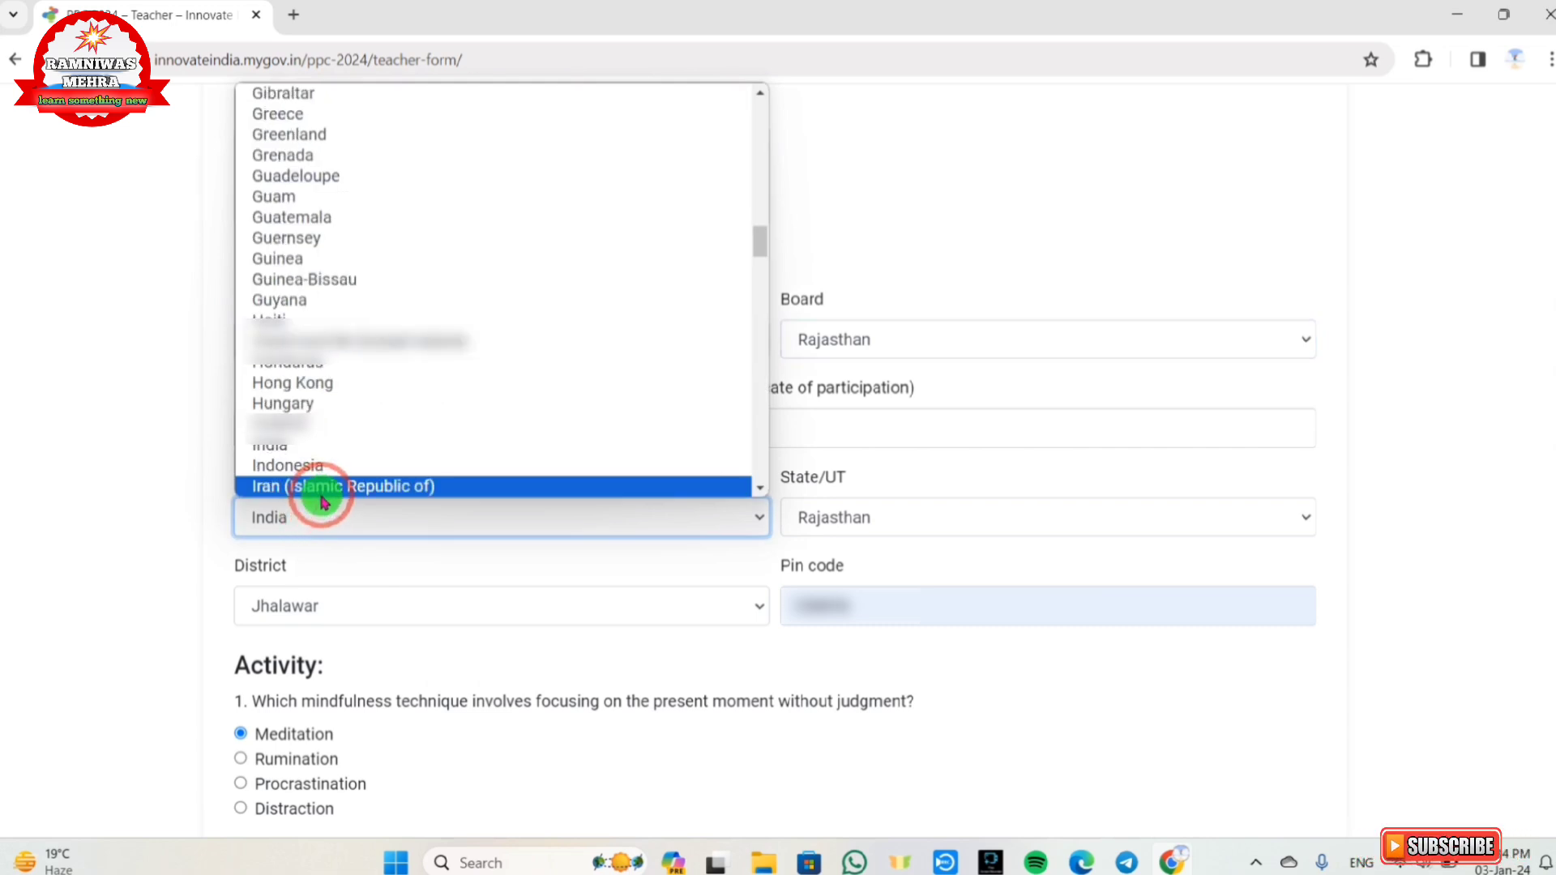
pyautogui.click(304, 442)
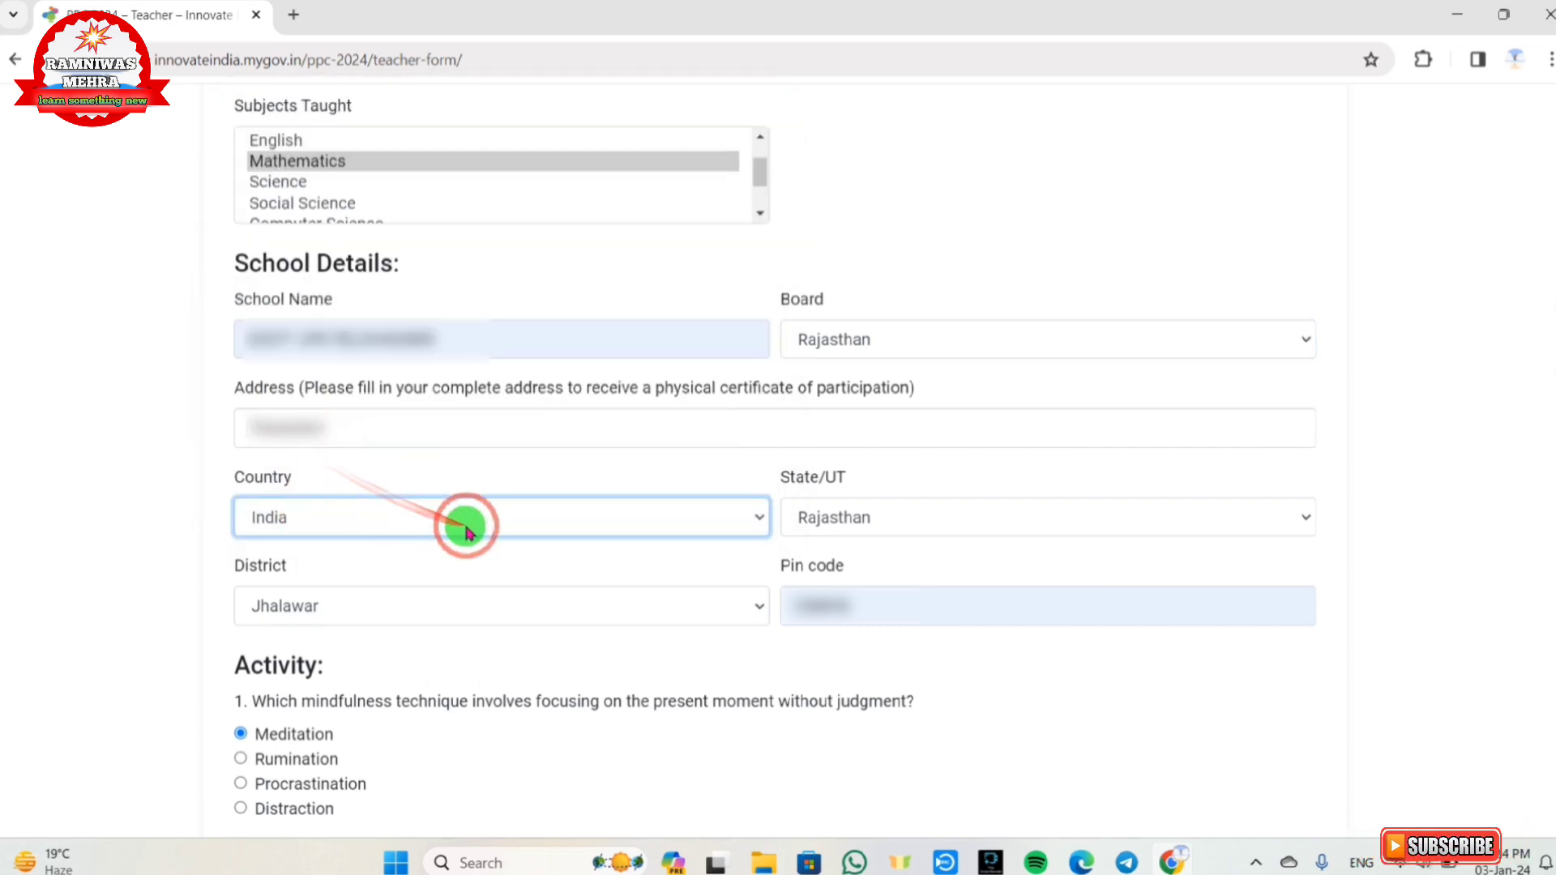
pyautogui.click(897, 523)
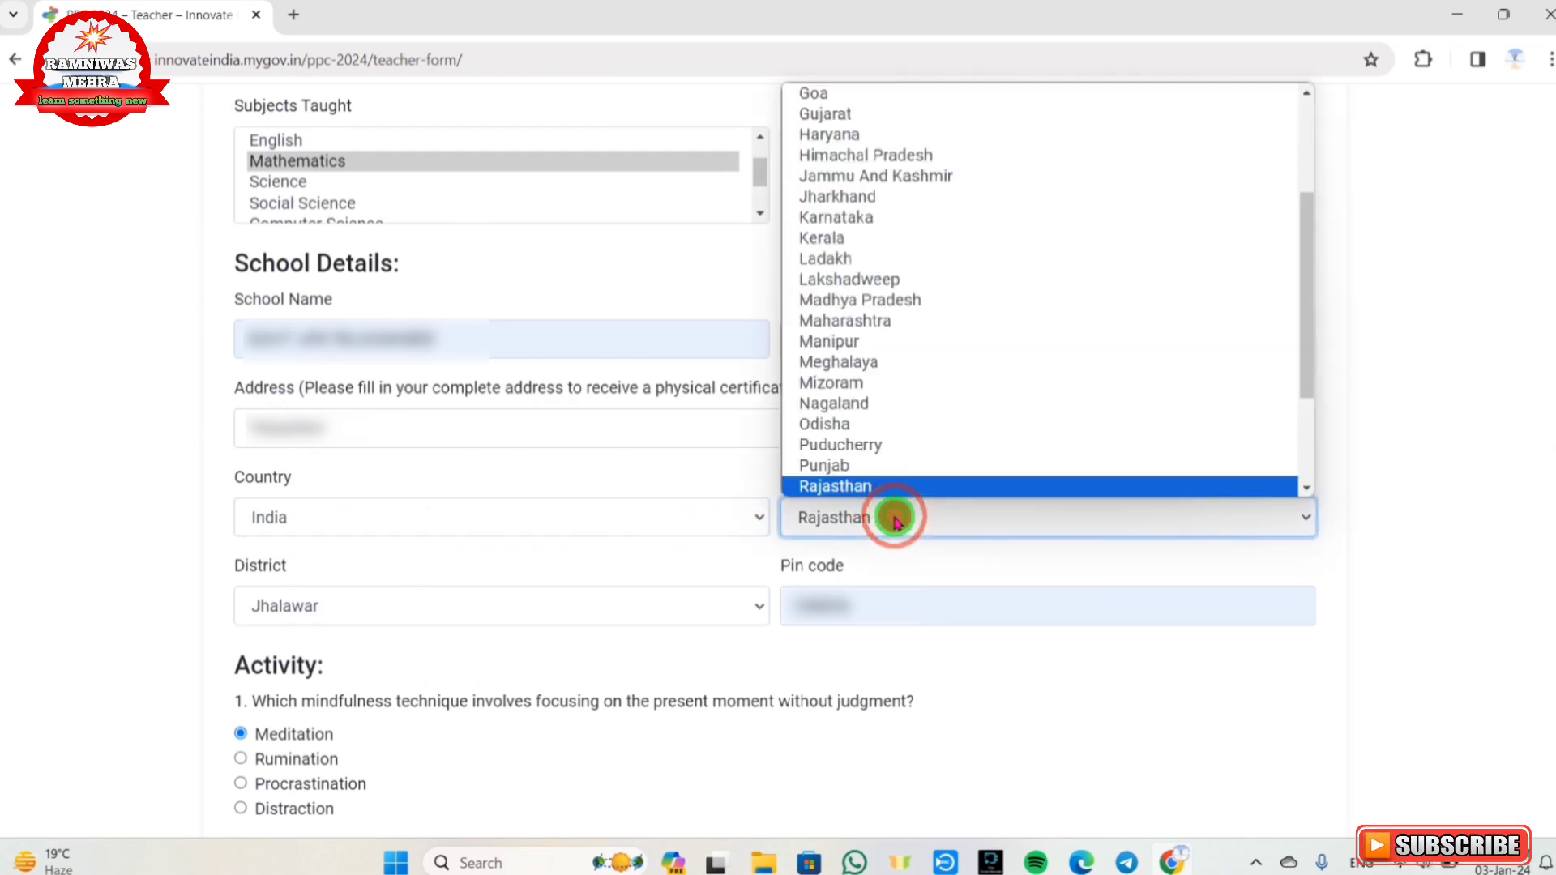
pyautogui.click(869, 486)
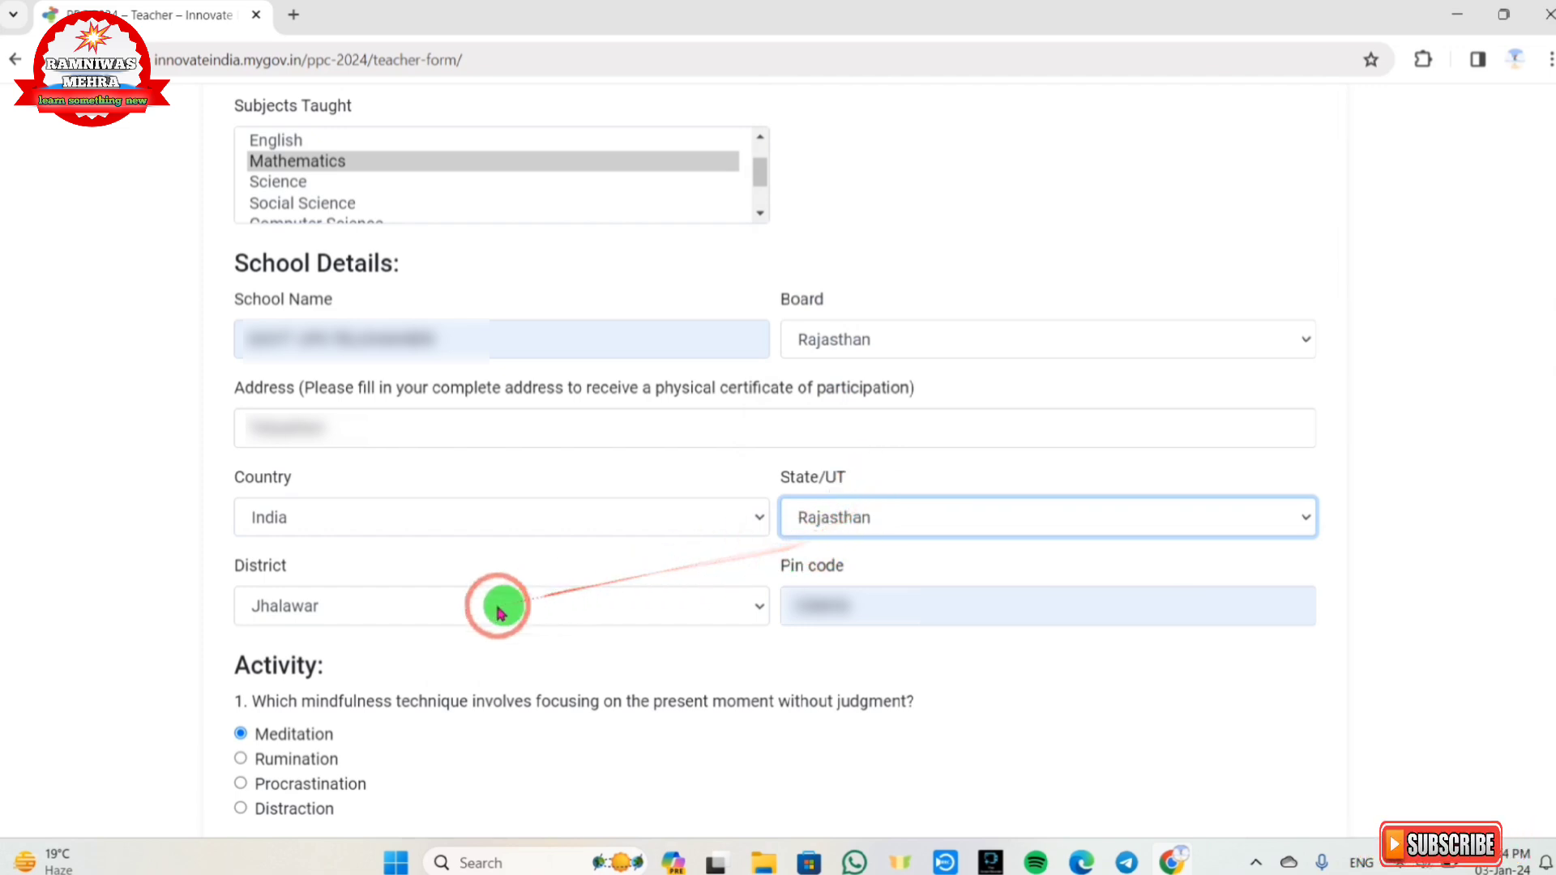
pyautogui.click(390, 613)
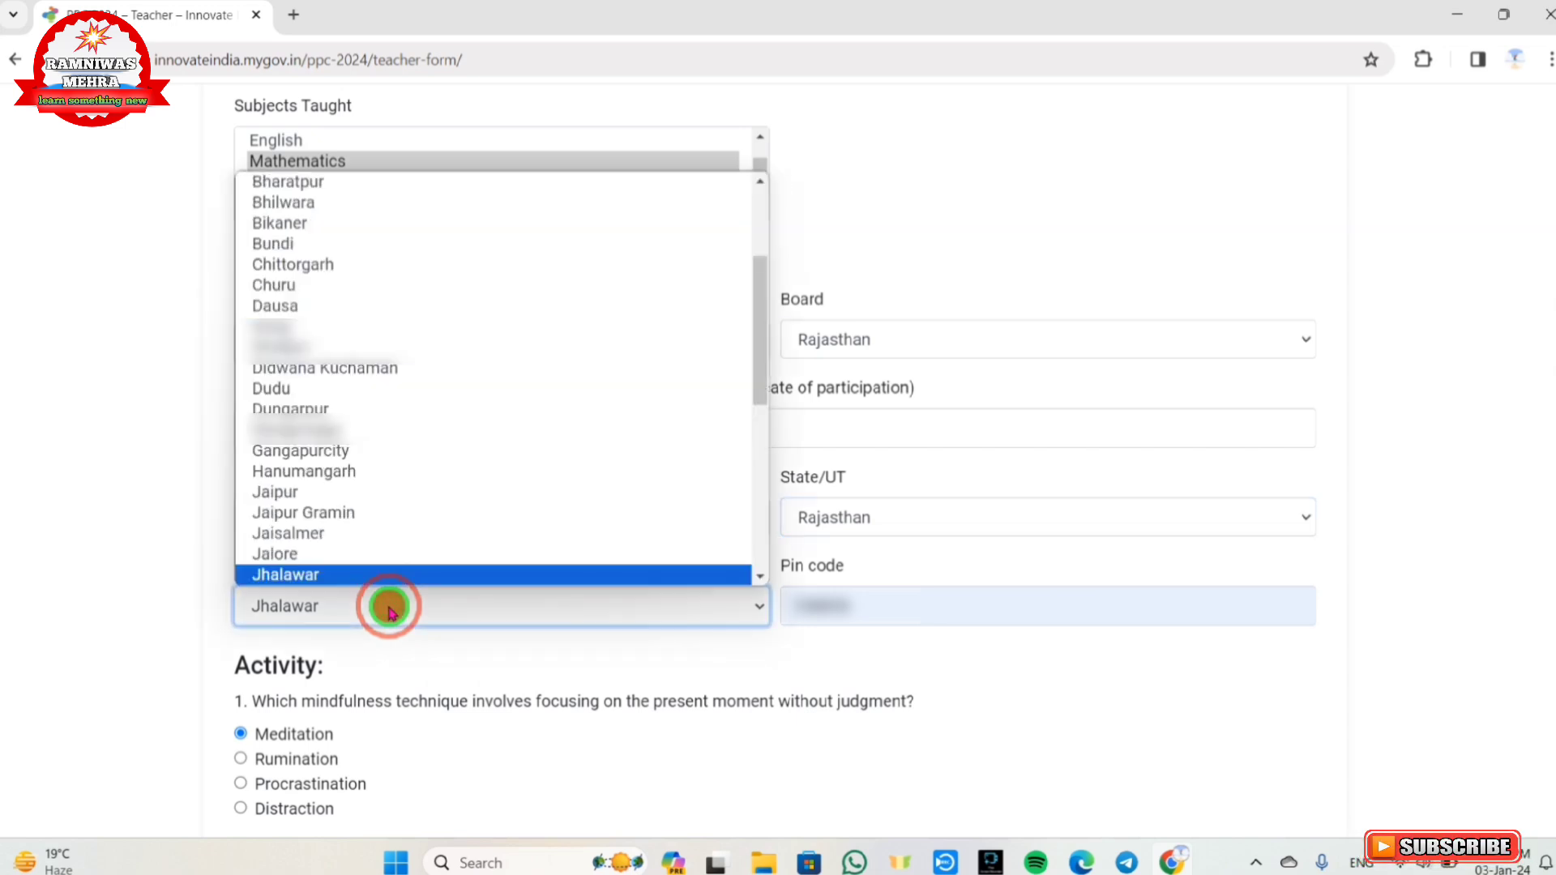
pyautogui.click(367, 553)
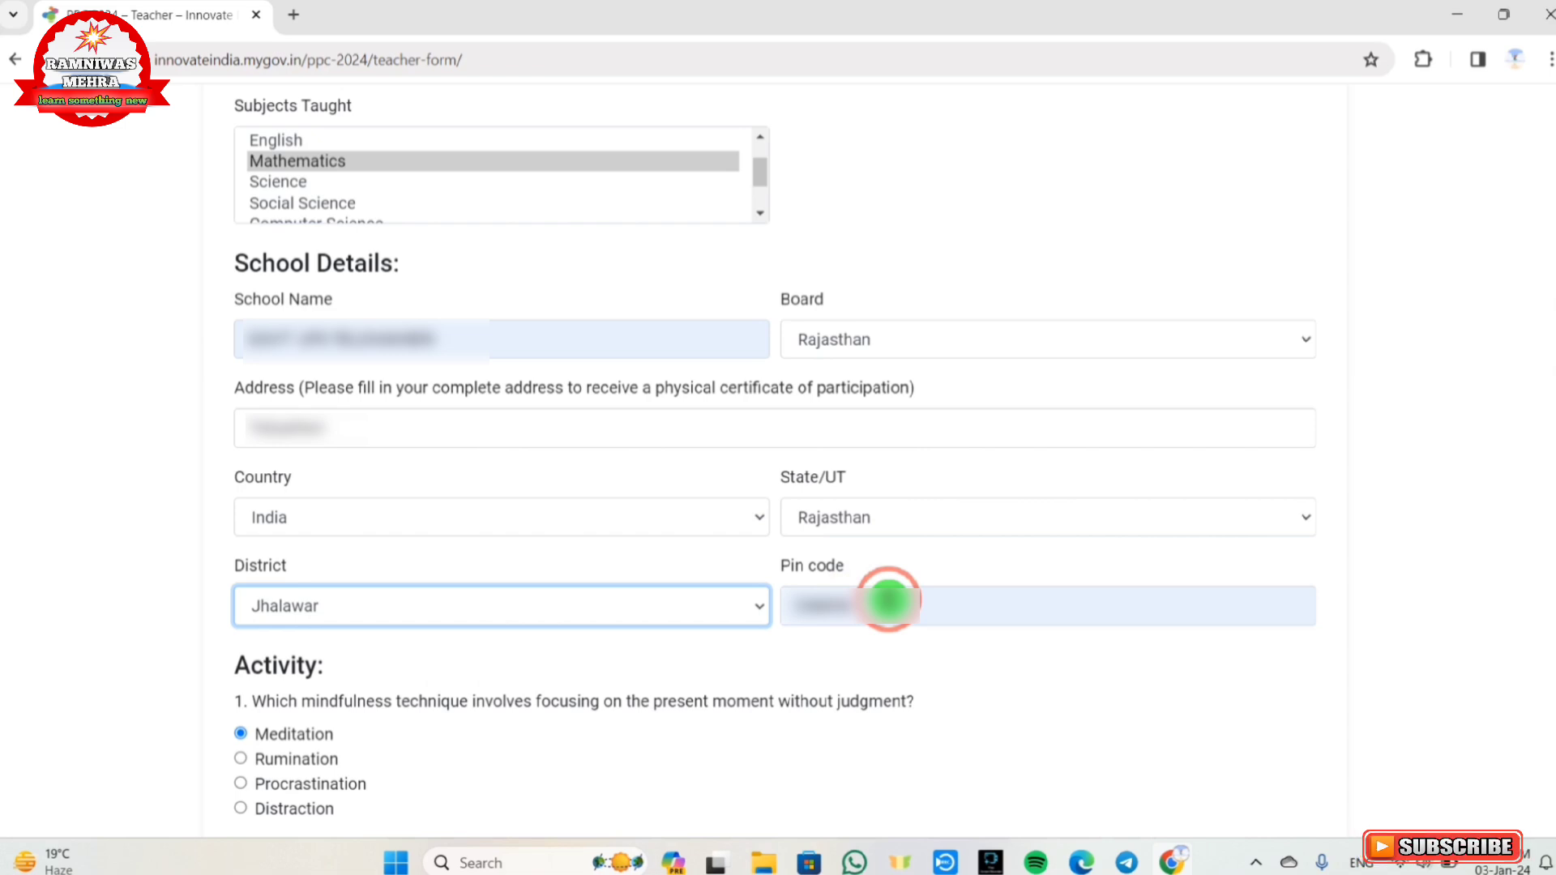
# Step: Answer activity question 1 with Meditation and question 2 on technology in group projects with Facilitates
pyautogui.scroll(-5, 889, 600)
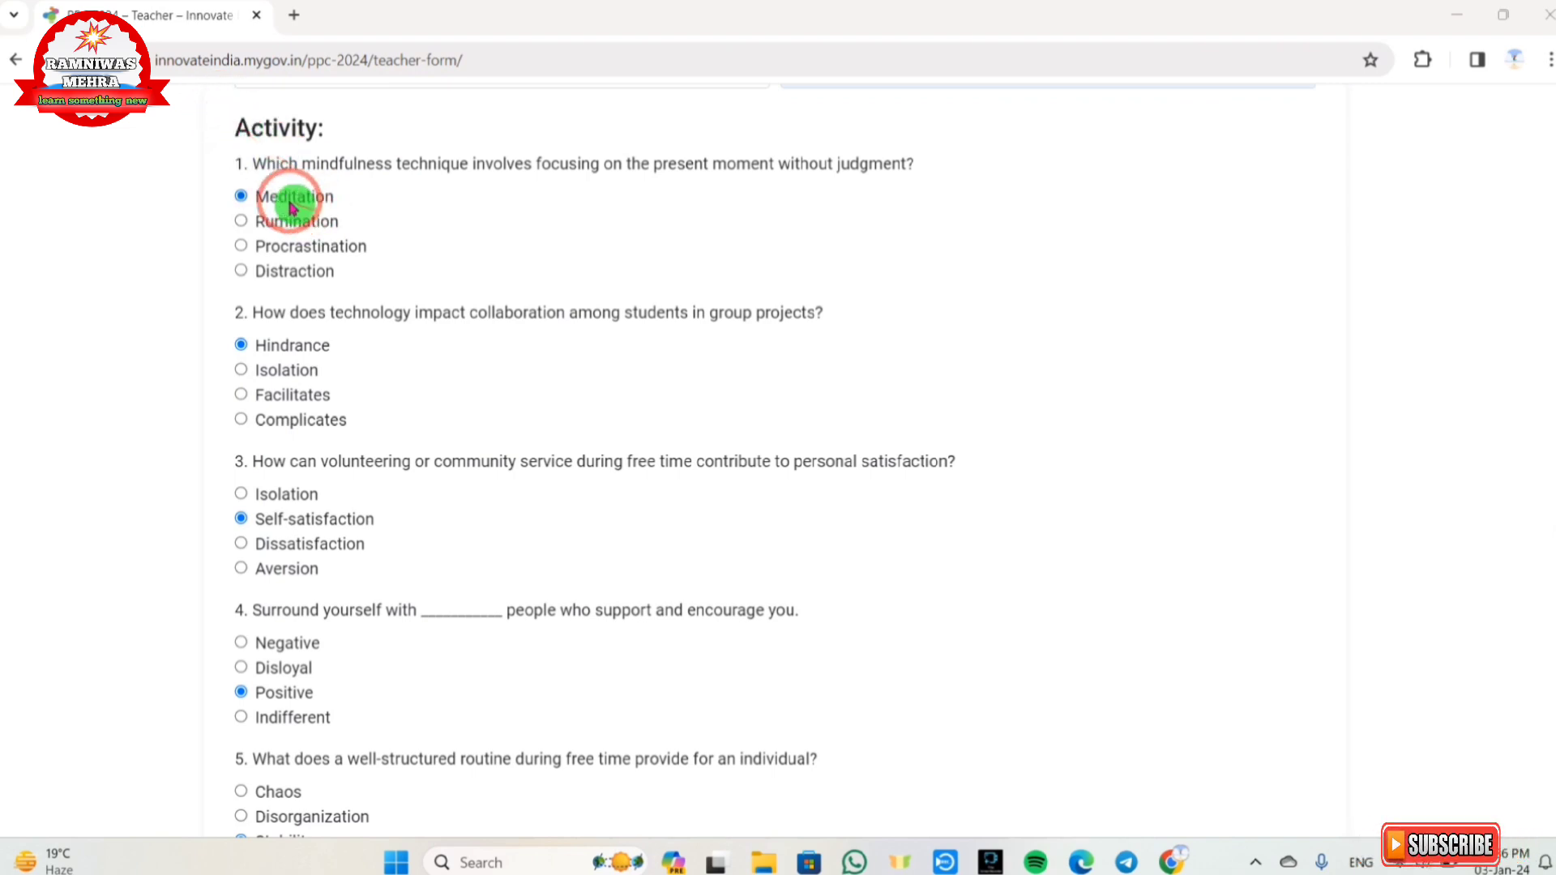
pyautogui.click(242, 221)
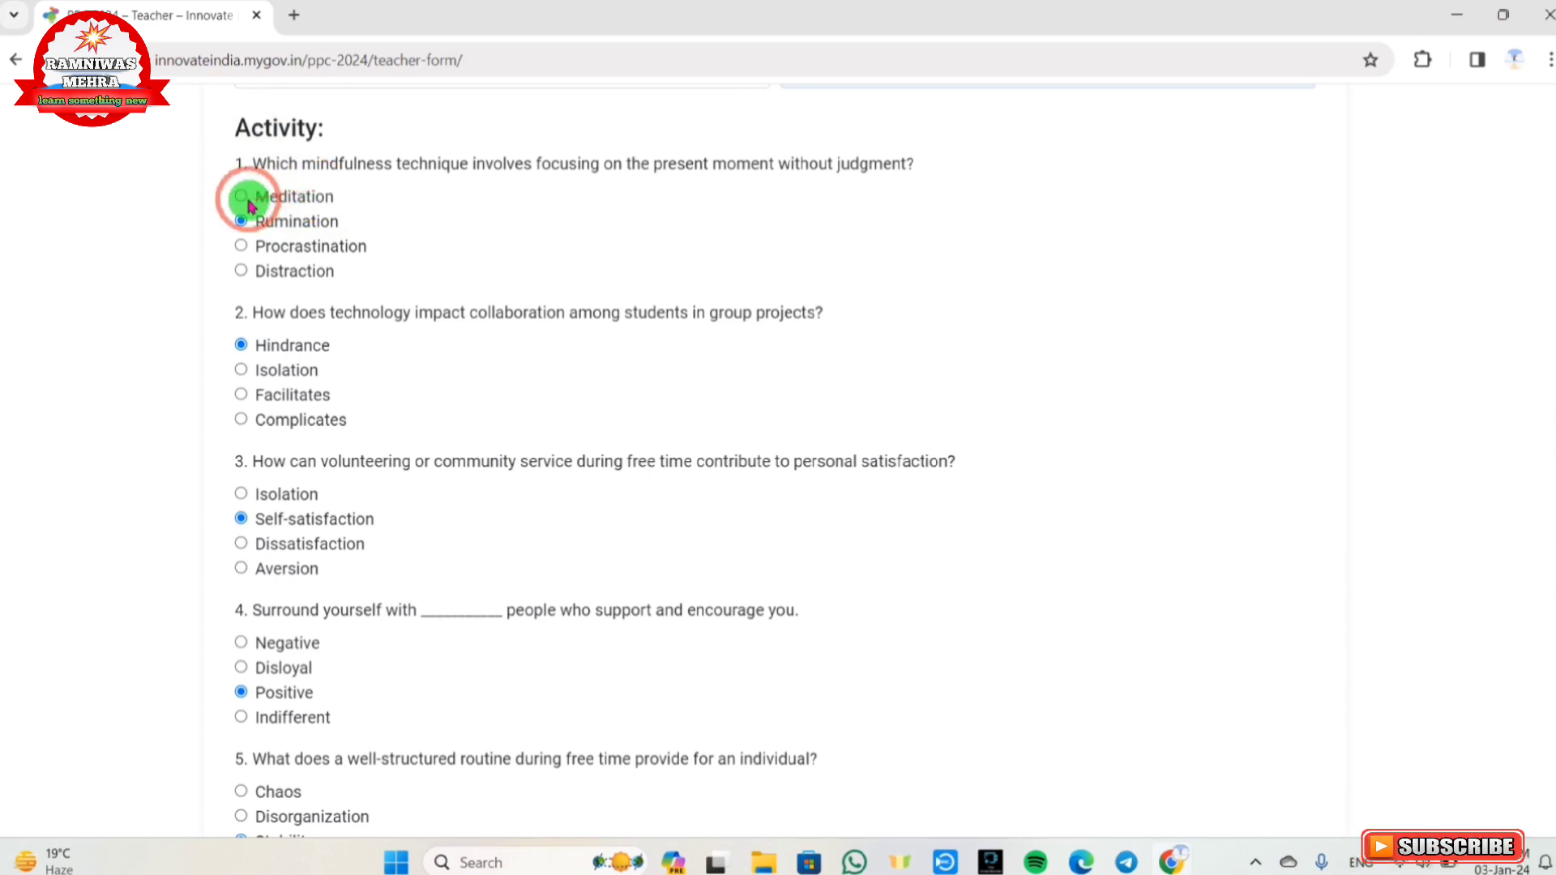
pyautogui.click(242, 197)
pyautogui.scroll(-5, 239, 251)
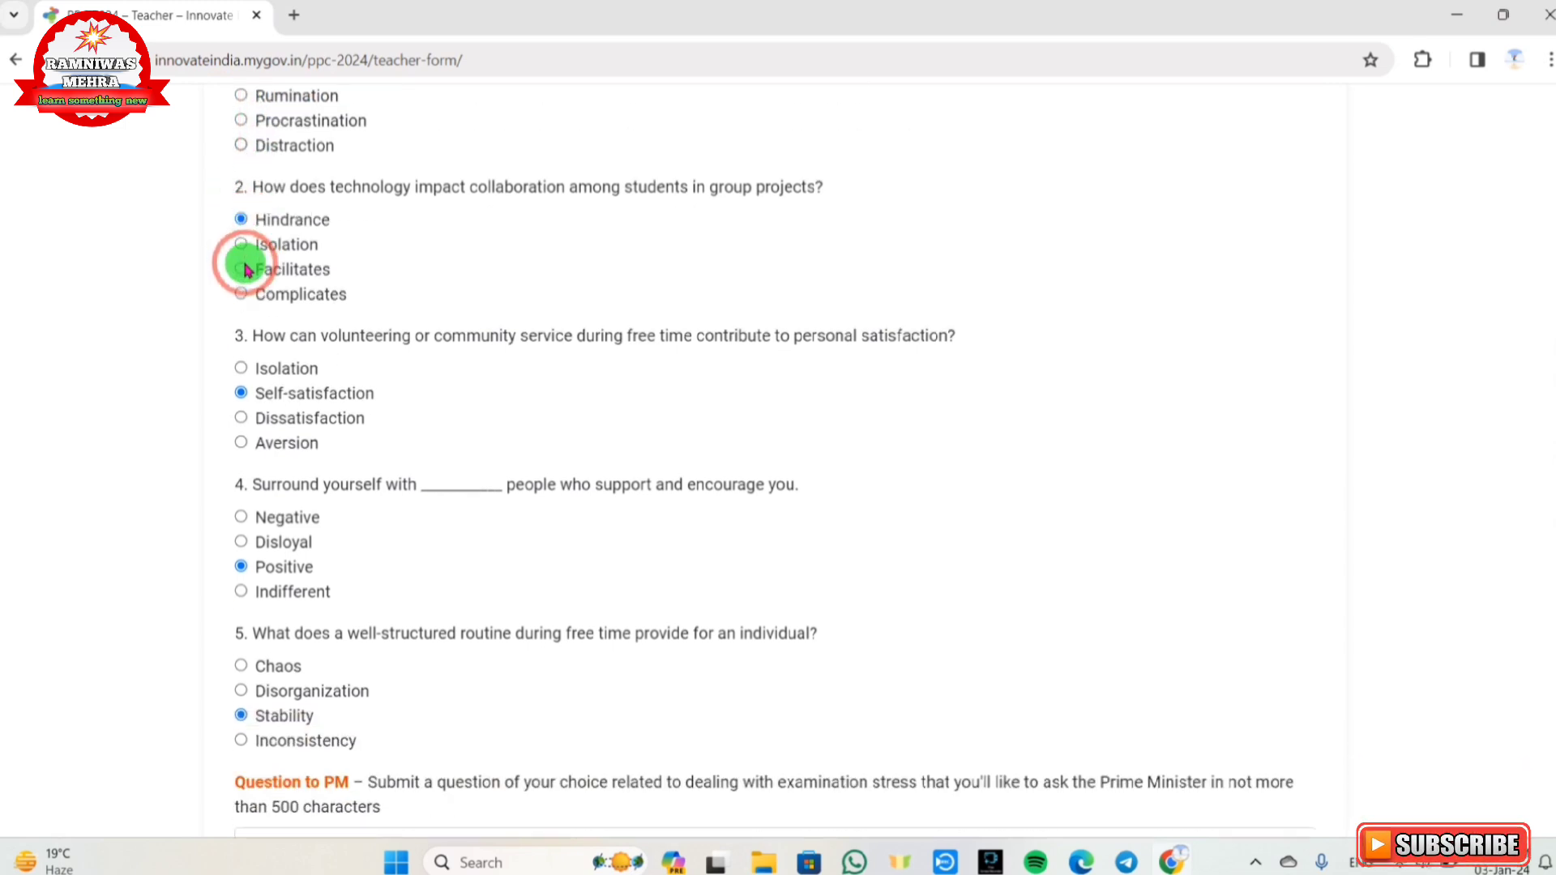
pyautogui.click(243, 277)
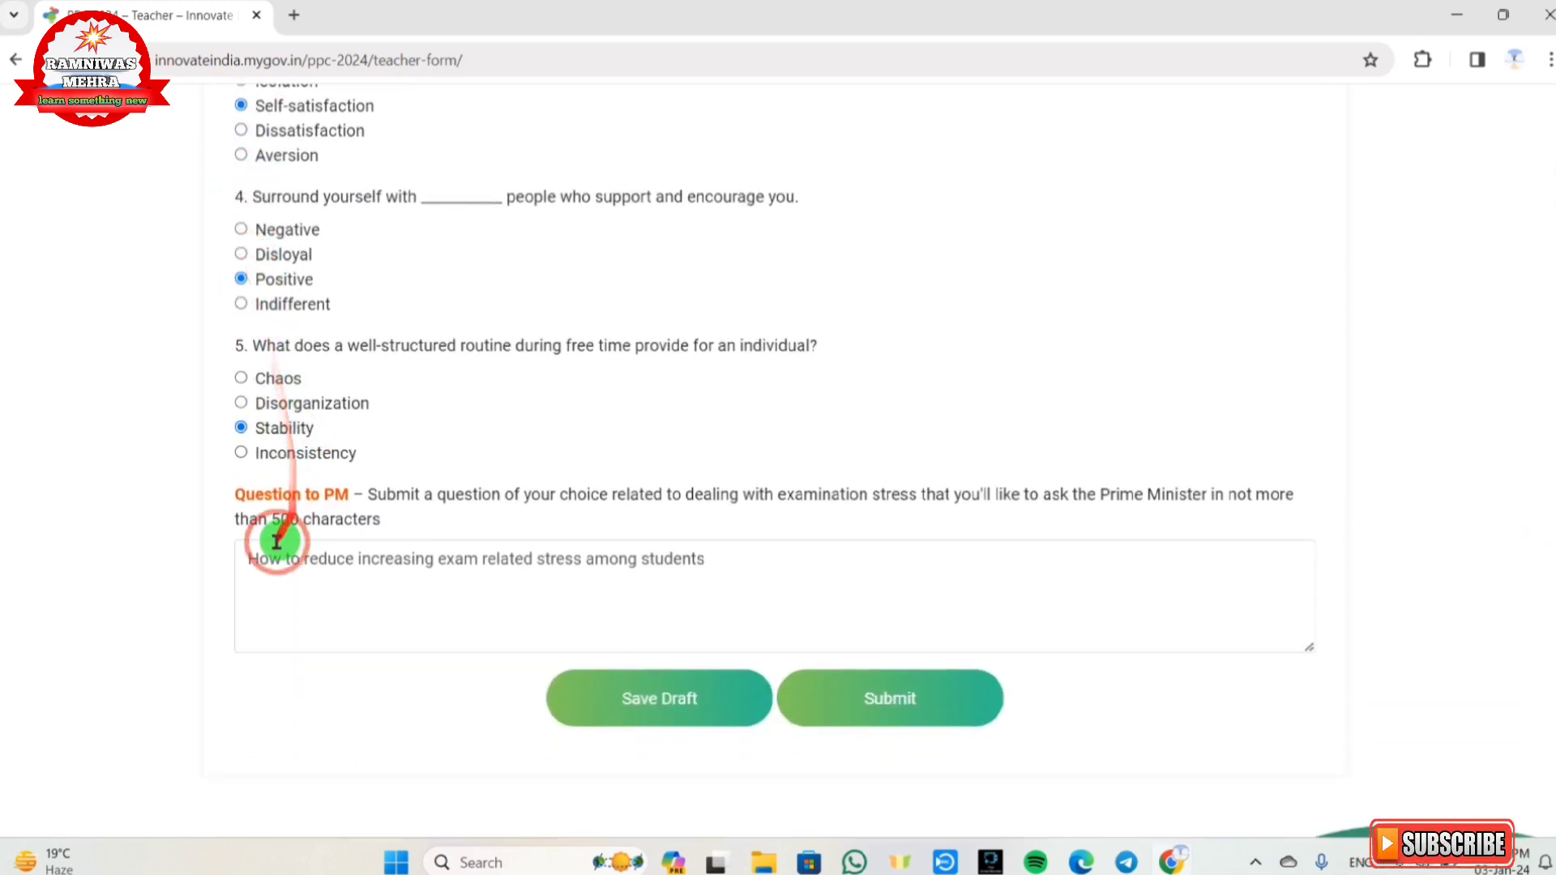